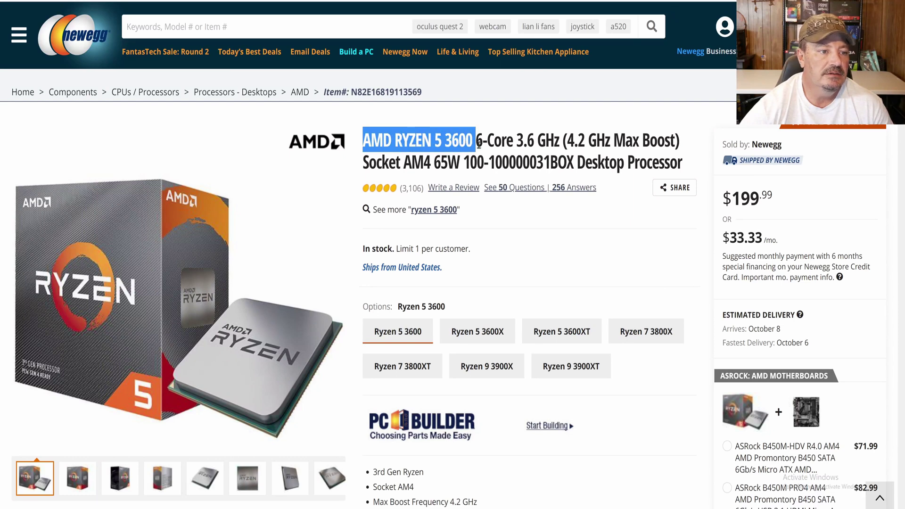
Step: Highlight the AMD Ryzen 5 3600 and G.SKILL Ripjaws V DDR4 3600 product names on Newegg
left_click_drag(478, 144, 597, 144)
left_click(620, 137)
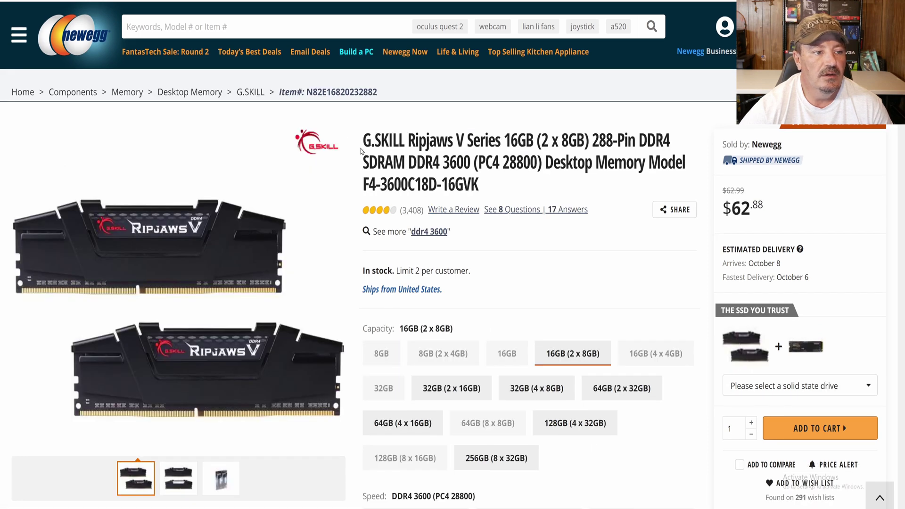
left_click_drag(362, 142, 540, 140)
left_click_drag(417, 165, 471, 164)
Step: Highlight the Silicon Power Ace A55 SSD and EVGA 500 BR power supply titles
left_click(500, 158)
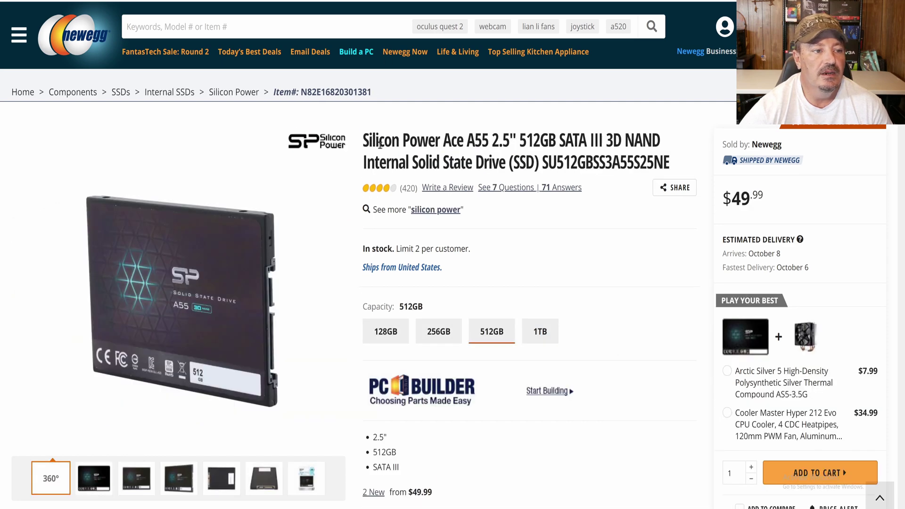
left_click_drag(378, 142, 494, 141)
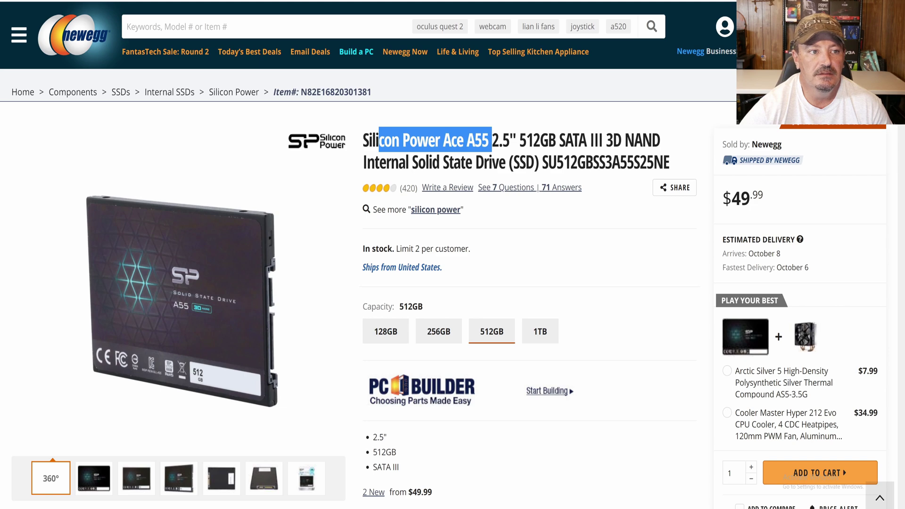
key("ctrl+Tab")
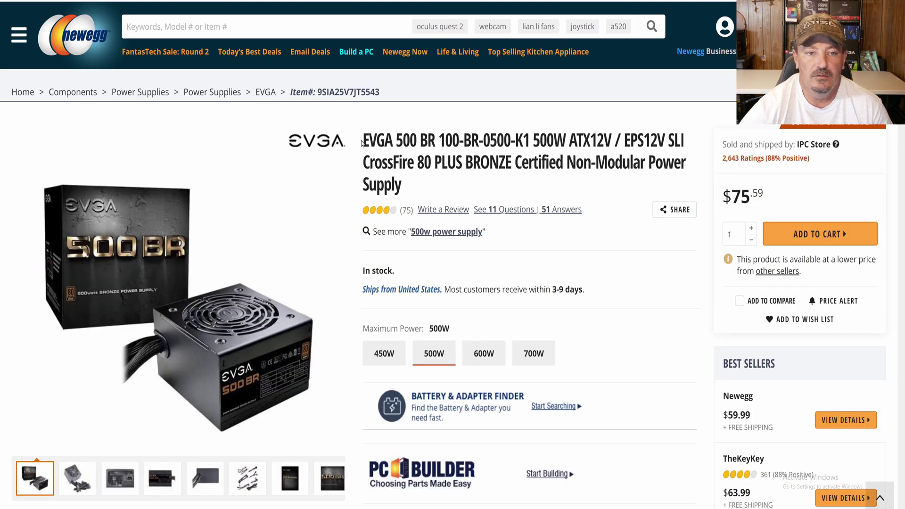
left_click_drag(363, 140, 481, 140)
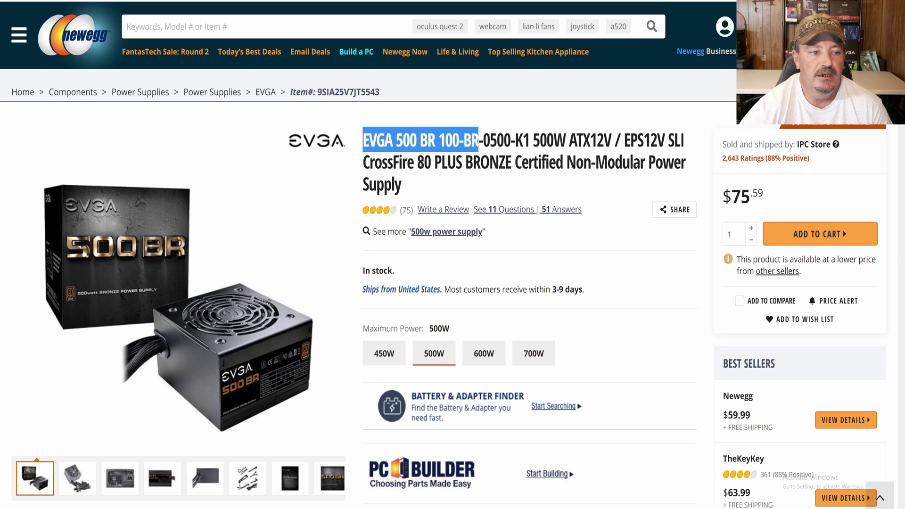
left_click_drag(424, 162, 608, 162)
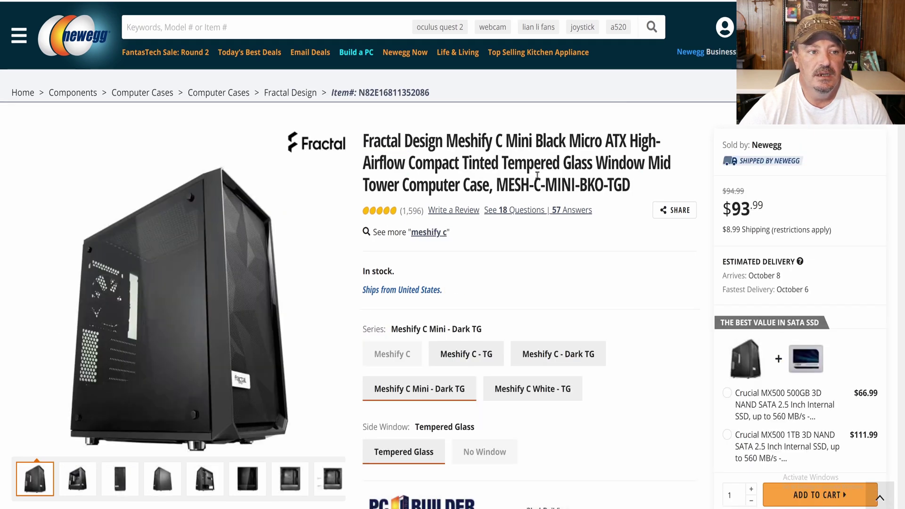
Step: Highlight the Fractal Design Meshify C Mini, GIGABYTE Radeon RX 5600 XT and Cooler Master Hyper T4 names
left_click_drag(370, 142, 567, 142)
left_click(567, 141)
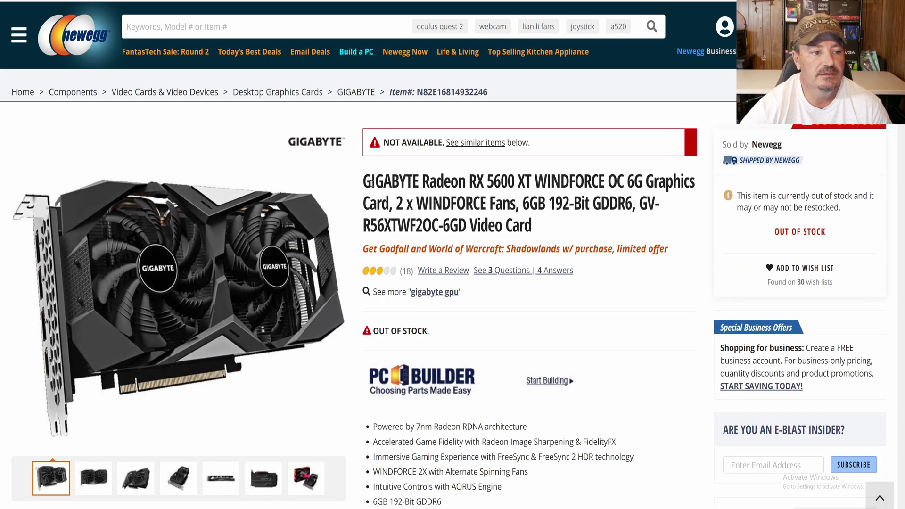
left_click_drag(367, 183, 635, 190)
left_click(527, 199)
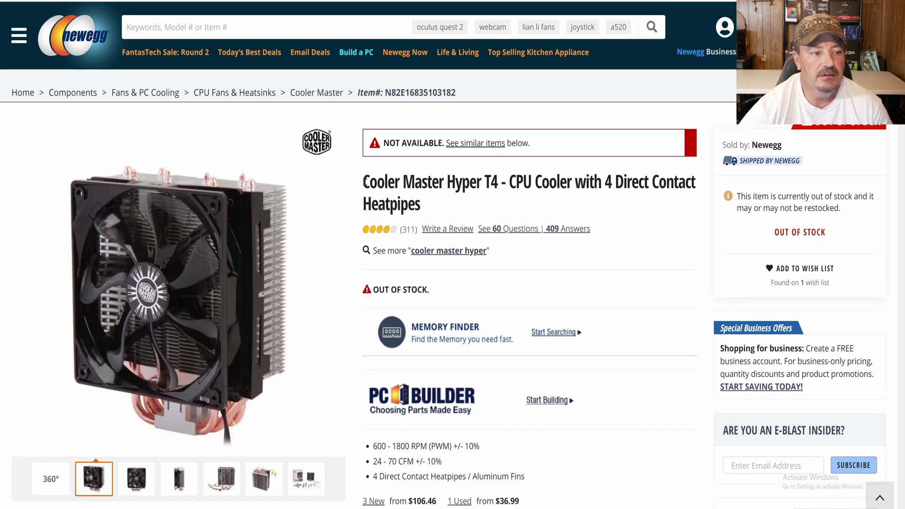
left_click_drag(366, 182, 550, 188)
left_click(612, 173)
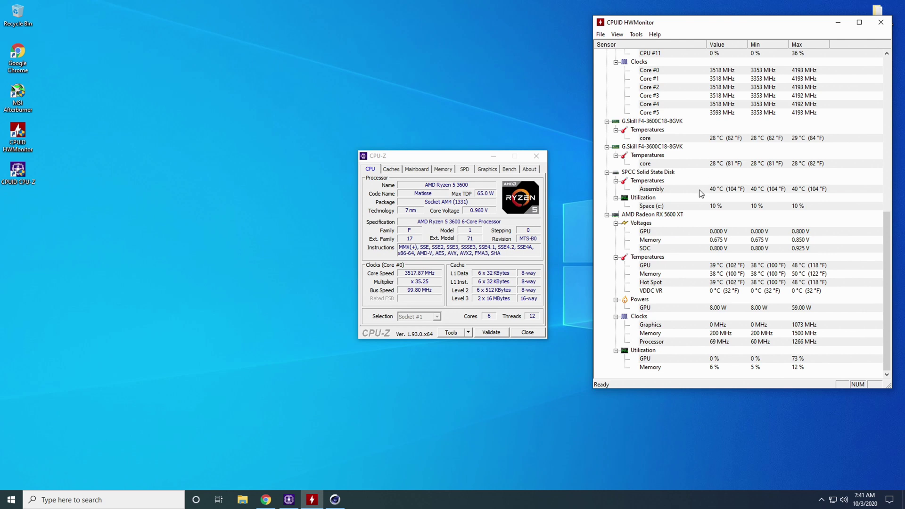
Step: Check HWMonitor's CPU power, current and utilization readings, then switch to Cinebench R15
scroll(704, 196, "up", 8)
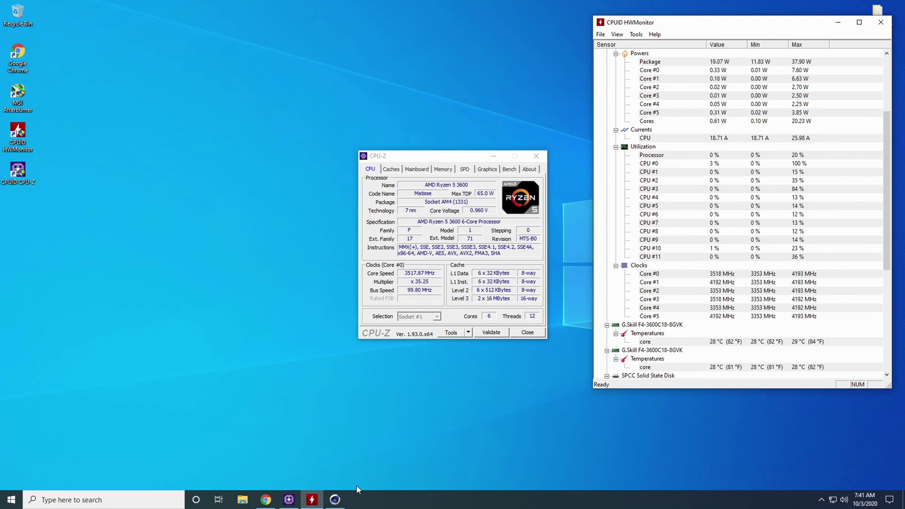
left_click(335, 499)
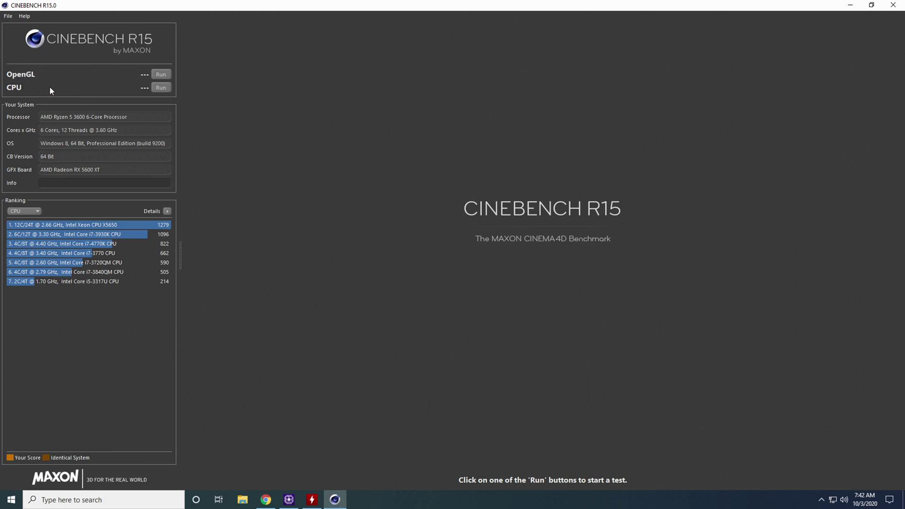
Step: Run the Cinebench R15 CPU render benchmark, scoring 1608 cb
left_click(161, 87)
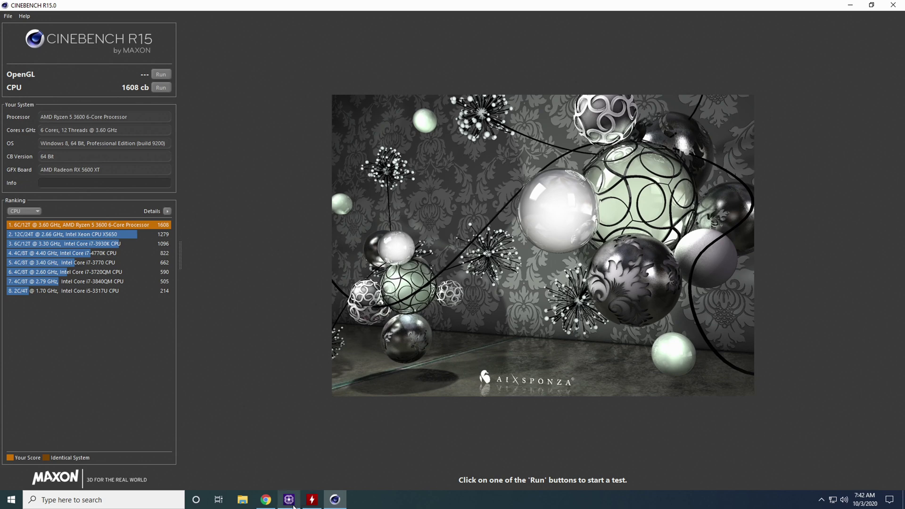
Step: Review HWMonitor's benchmark peaks: 73 °C package, 86.41 W power, 4193 MHz cores, 100 % load
left_click(312, 500)
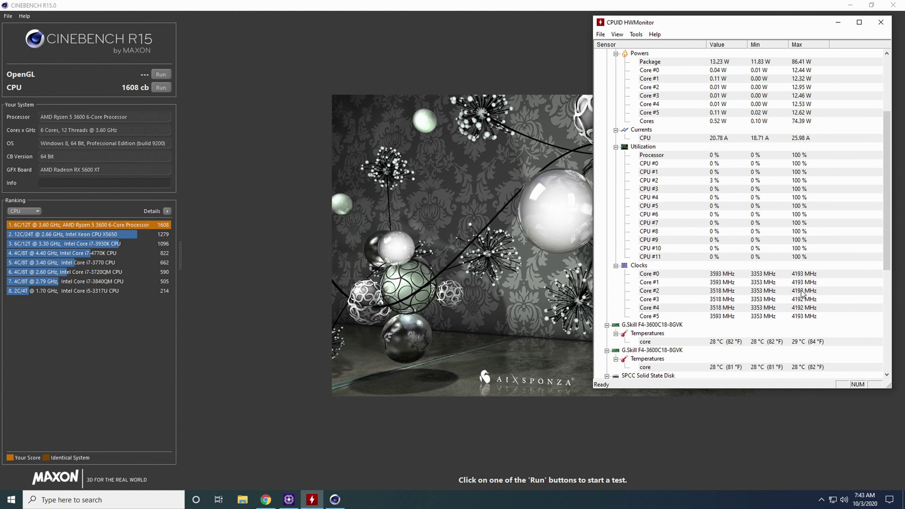
scroll(795, 302, "up", 4)
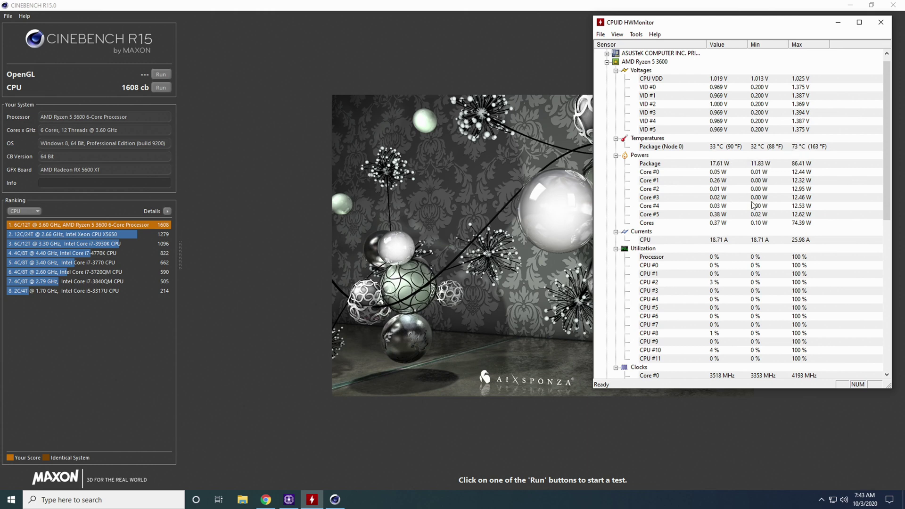
scroll(755, 207, "down", 4)
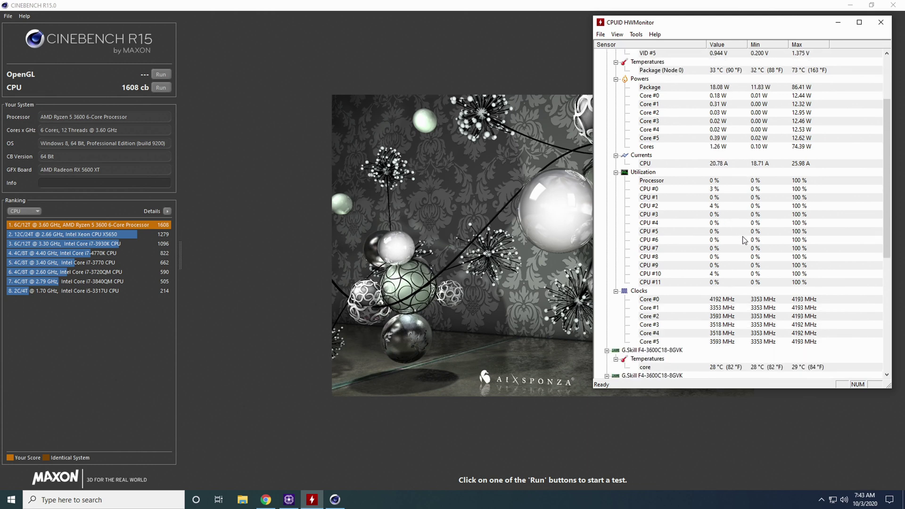
scroll(753, 255, "down", 1)
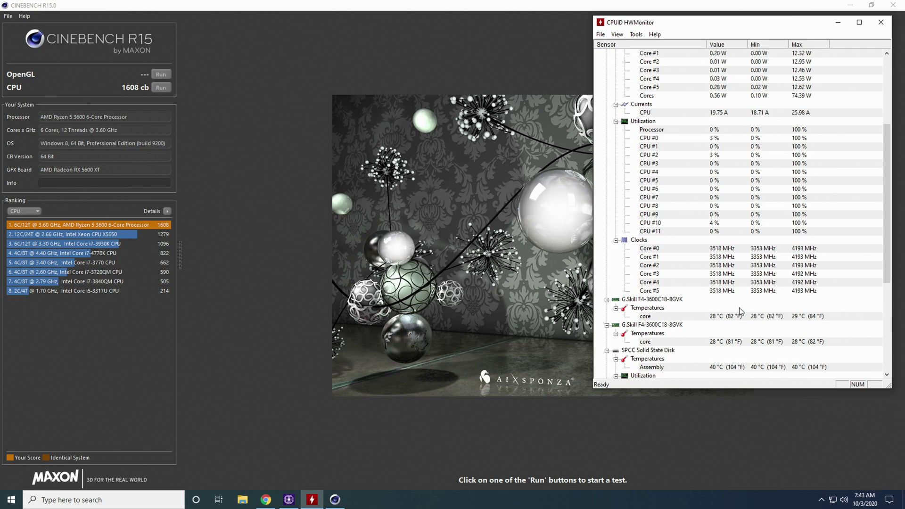
scroll(741, 311, "up", 5)
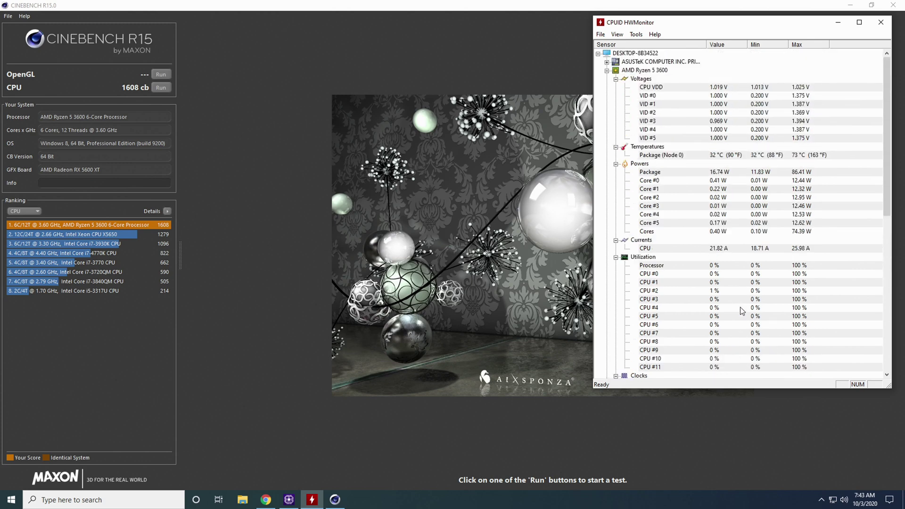
scroll(738, 305, "down", 3)
scroll(735, 302, "down", 7)
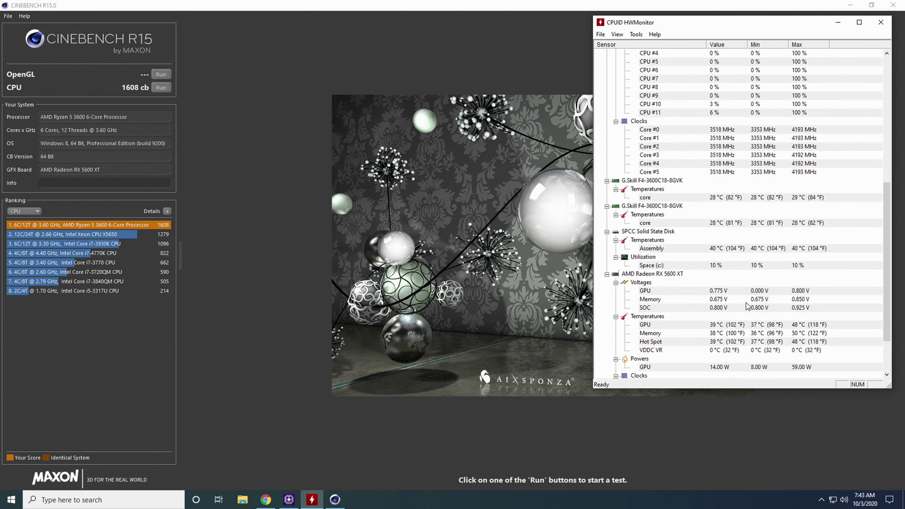
Step: Look over the Cinebench result, then close CPU-Z, HWMonitor and Chrome
left_click(423, 70)
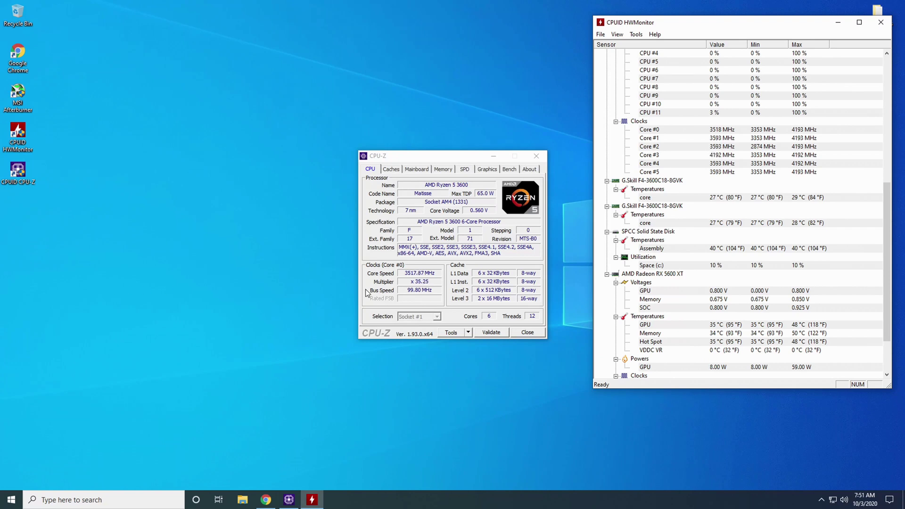
left_click(536, 156)
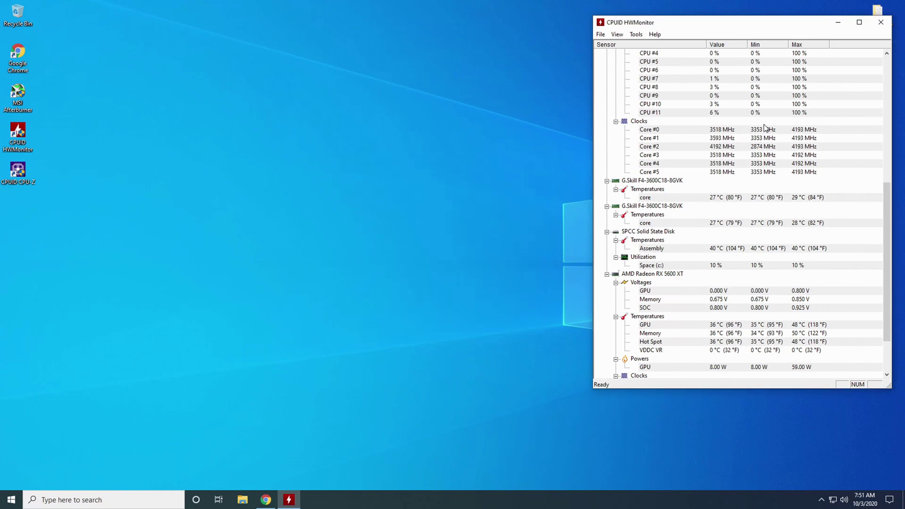
left_click(881, 22)
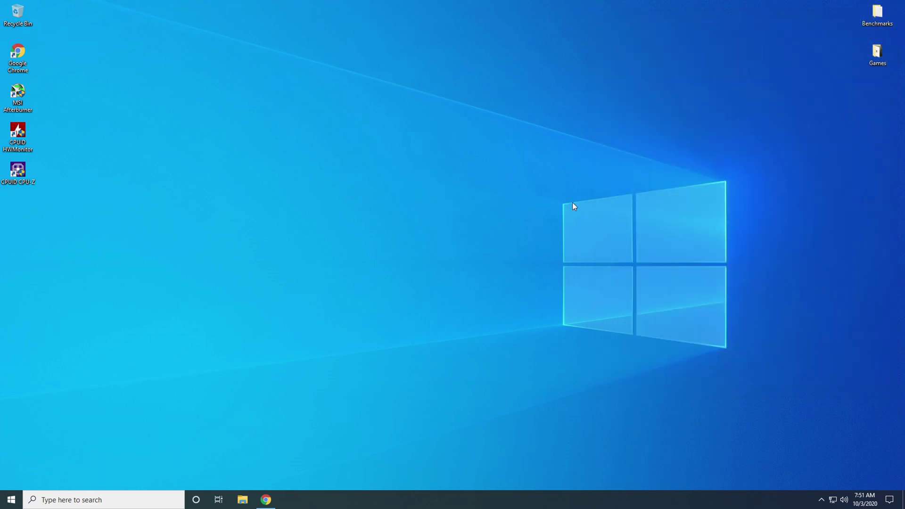
right_click(268, 501)
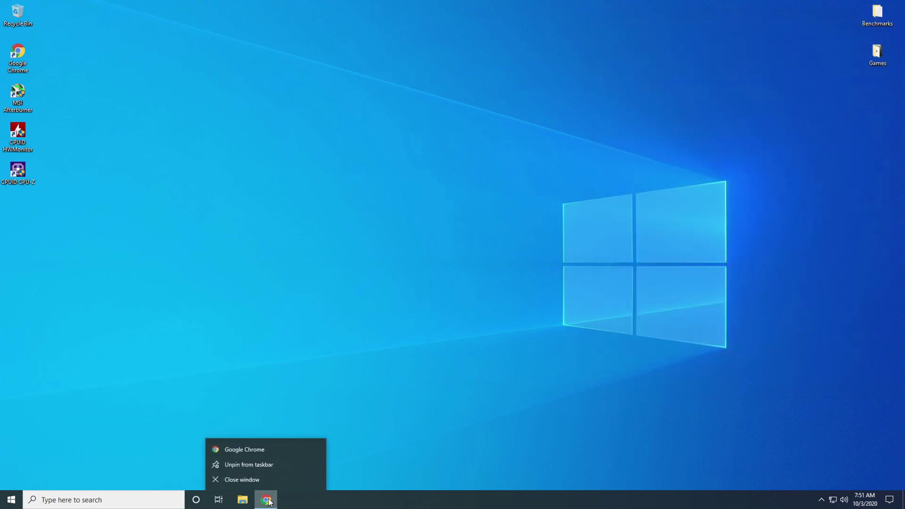
left_click(253, 479)
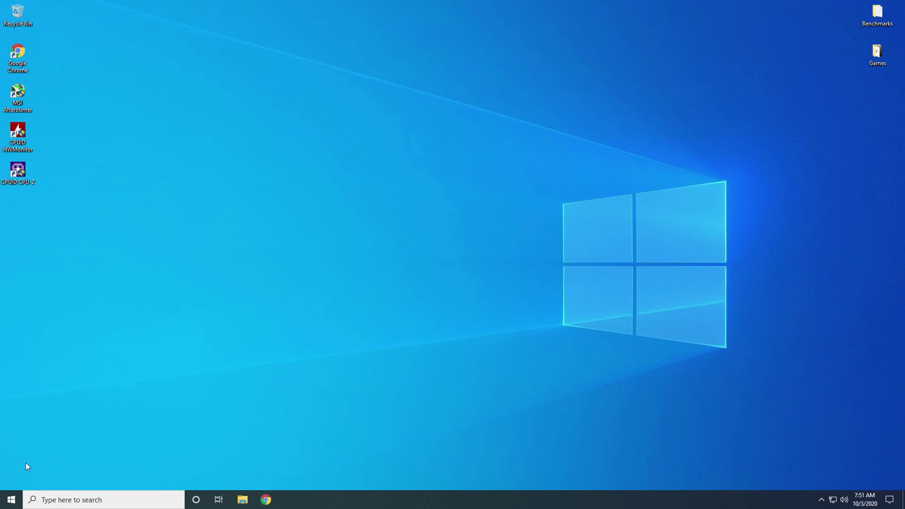
Step: Restart Windows from the Start menu to boot into the ASUS BIOS
left_click(4, 501)
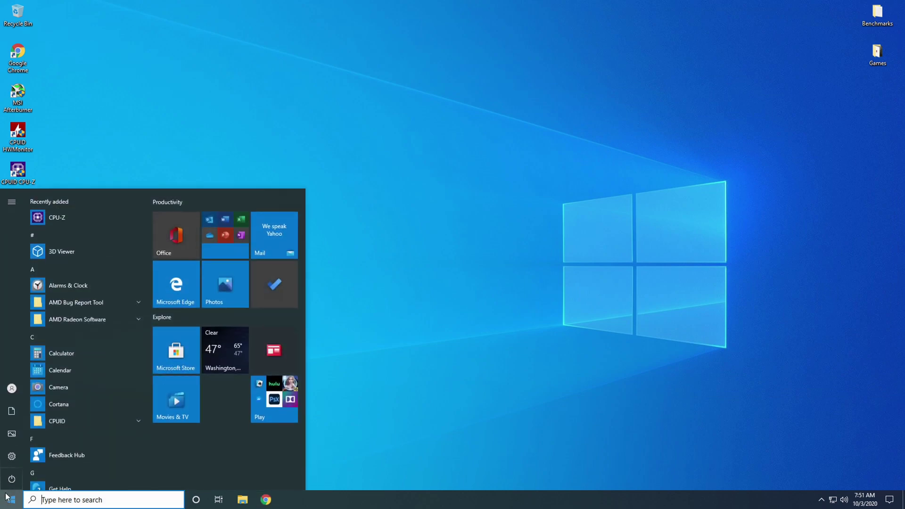
mouse_move(21, 477)
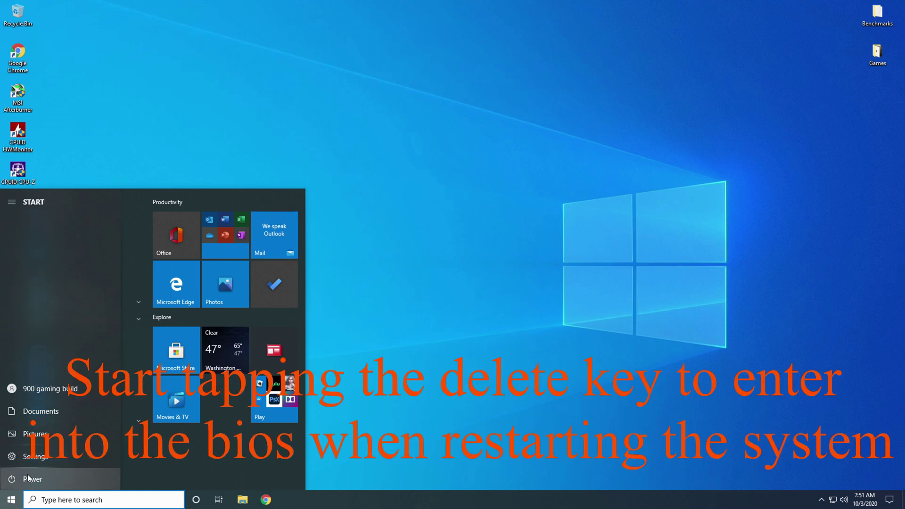
left_click(30, 480)
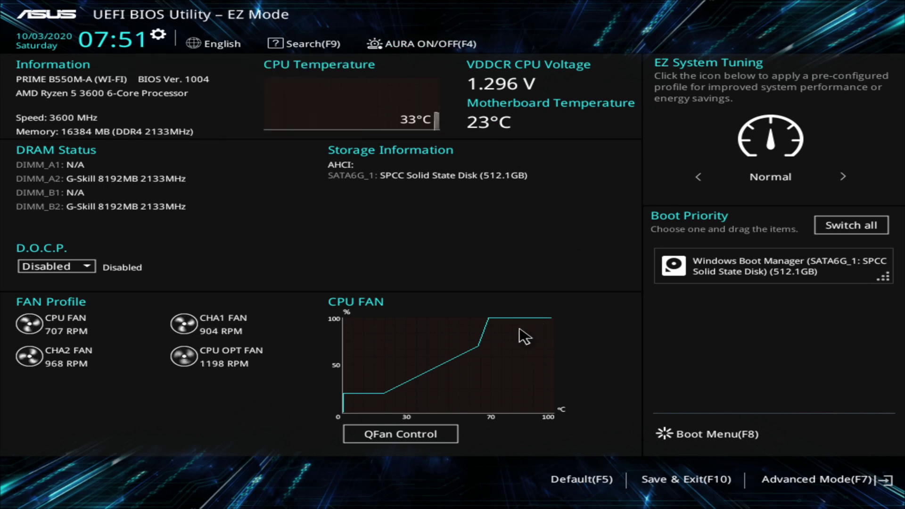
Step: Switch the BIOS to Advanced Mode and move down the Ai Tweaker list toward Precision Boost Overdrive
key("F7")
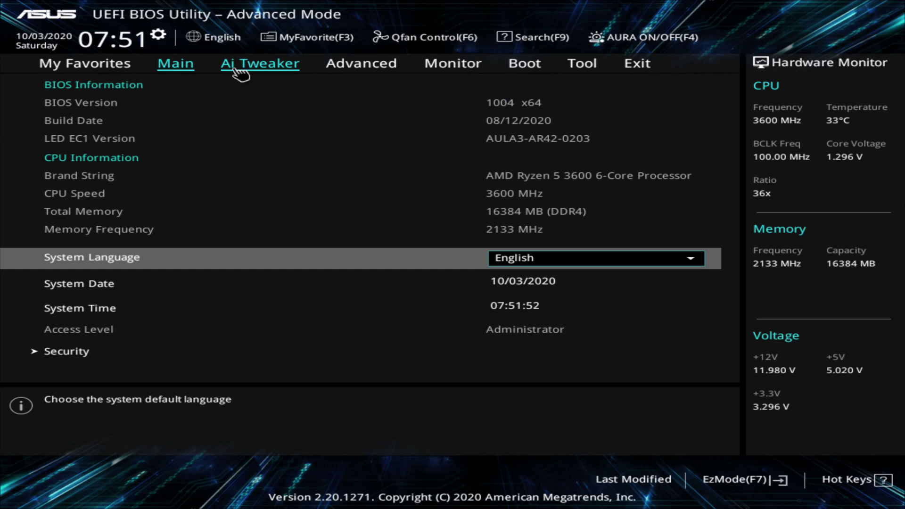
left_click(235, 68)
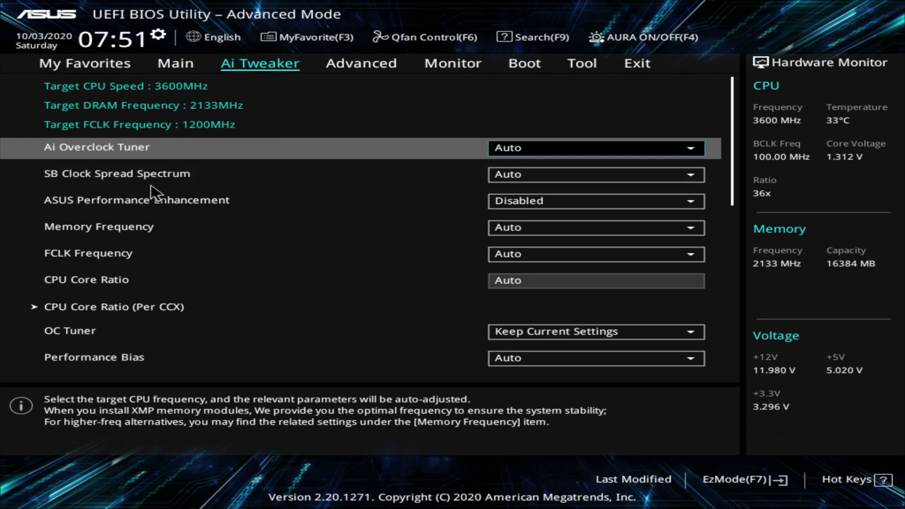
key("Down")
key("Down")
key("Down")
key("Down")
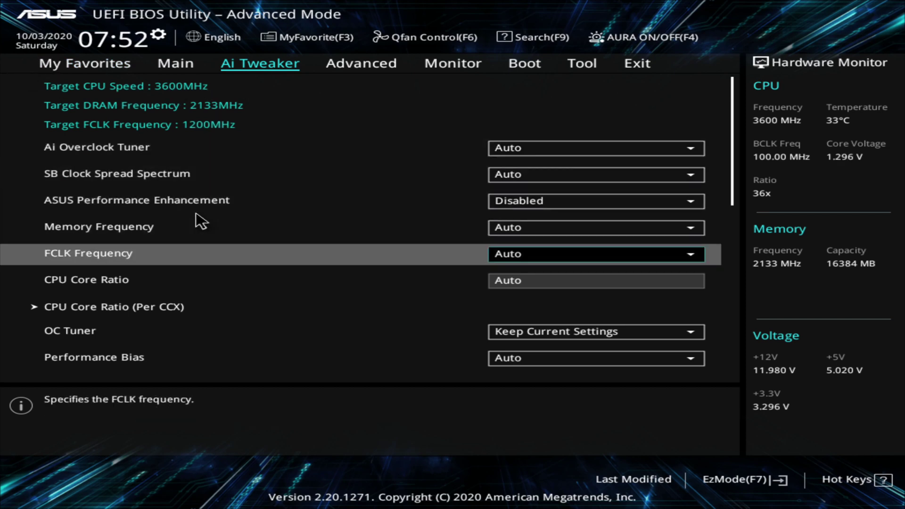
left_click(114, 285)
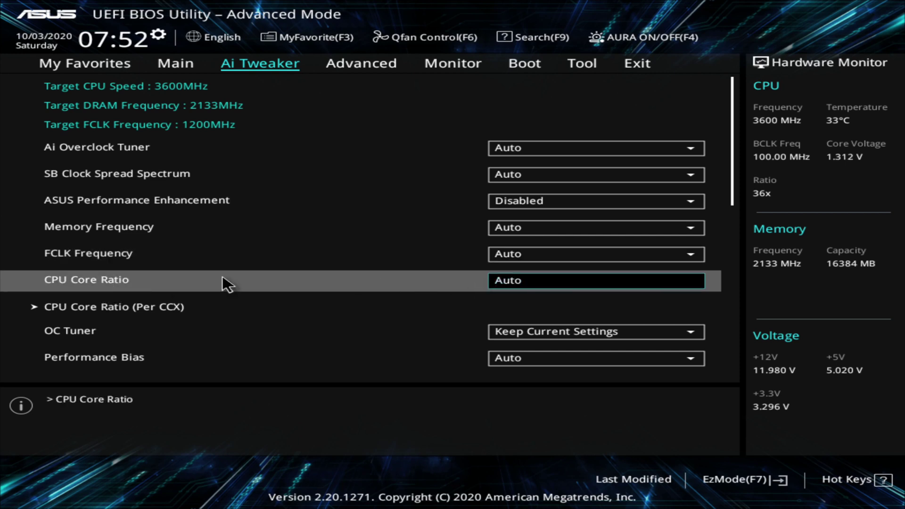
key("Down")
key("Down")
key("Down")
key("Down")
key("Down")
key("Down")
key("Down")
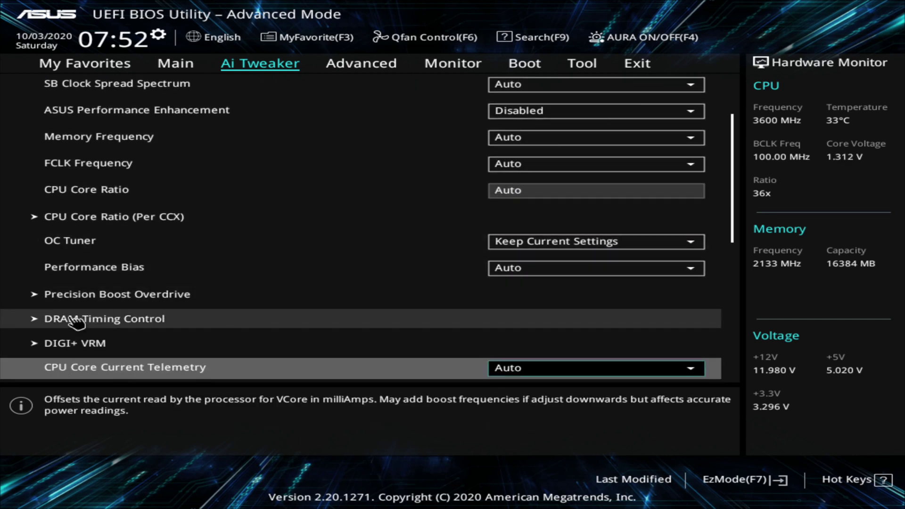
Step: Disable Precision Boost Overdrive and return to the Ai Tweaker list's voltage settings
left_click(80, 301)
key("Up")
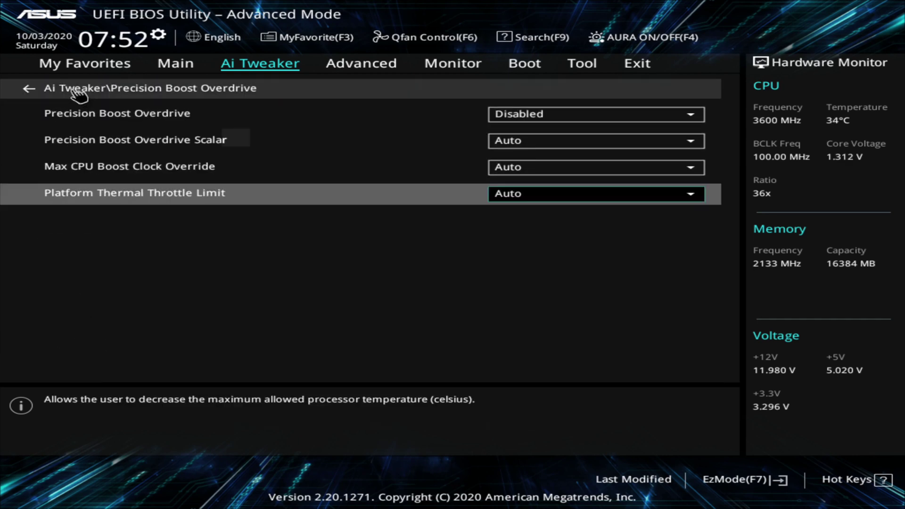
left_click(151, 118)
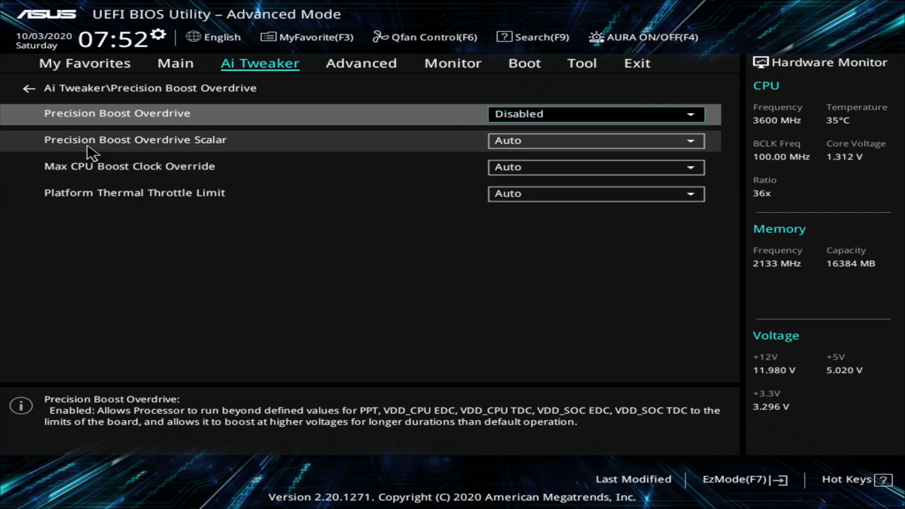
left_click(105, 89)
scroll(302, 241, "down", 5)
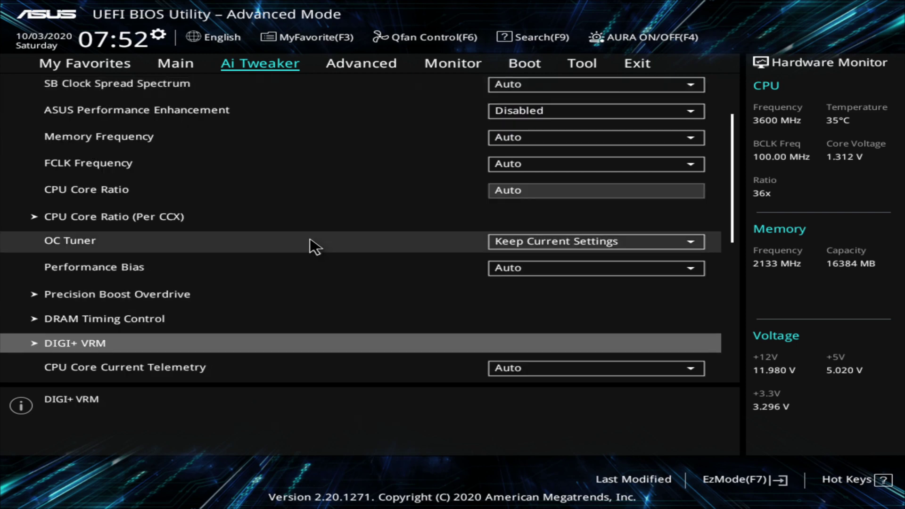
scroll(286, 233, "down", 2)
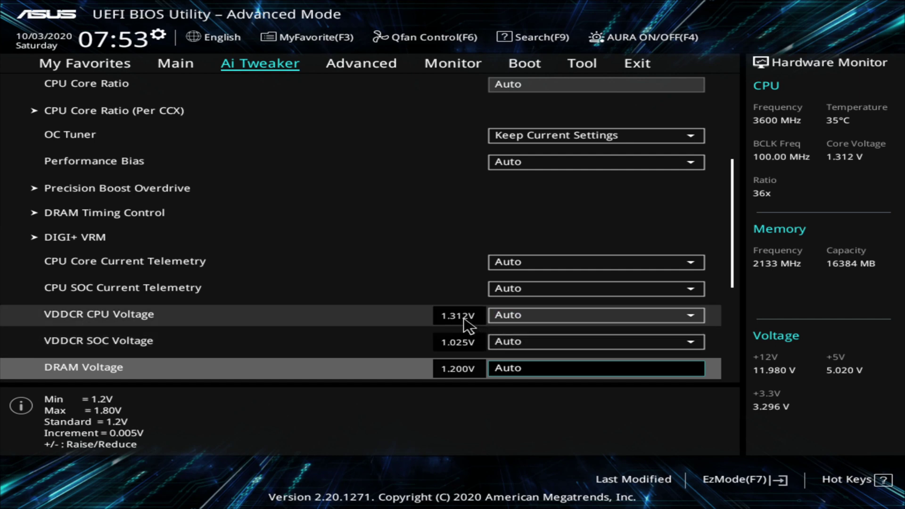
Step: Switch VDDCR CPU Voltage to Manual and enter 1.35 as the override voltage
left_click(522, 316)
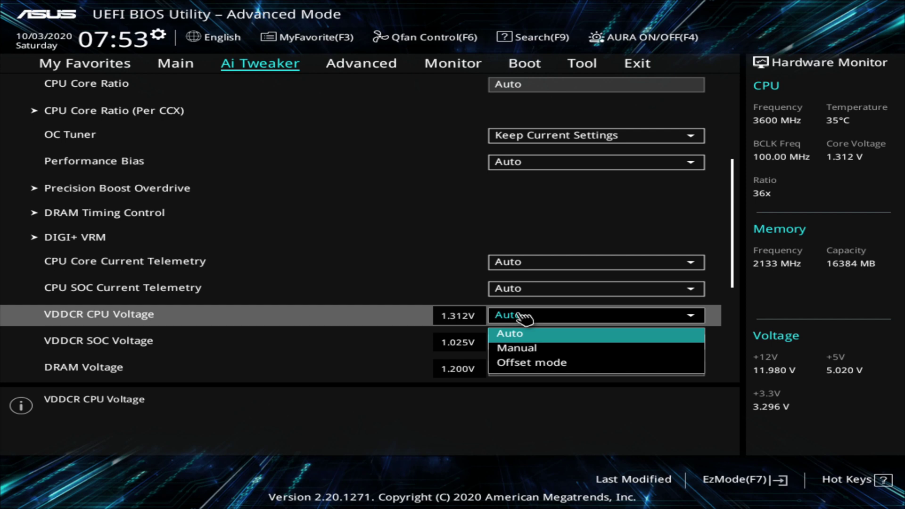
left_click(531, 349)
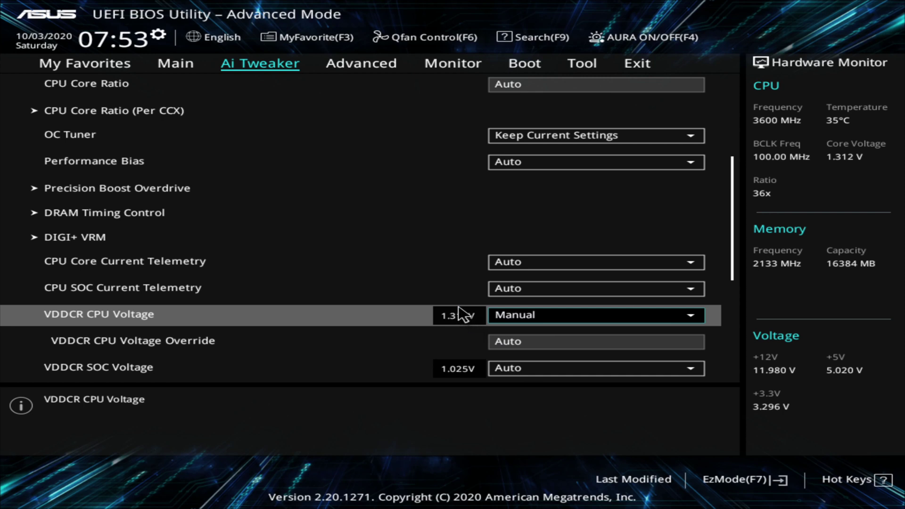
type("1")
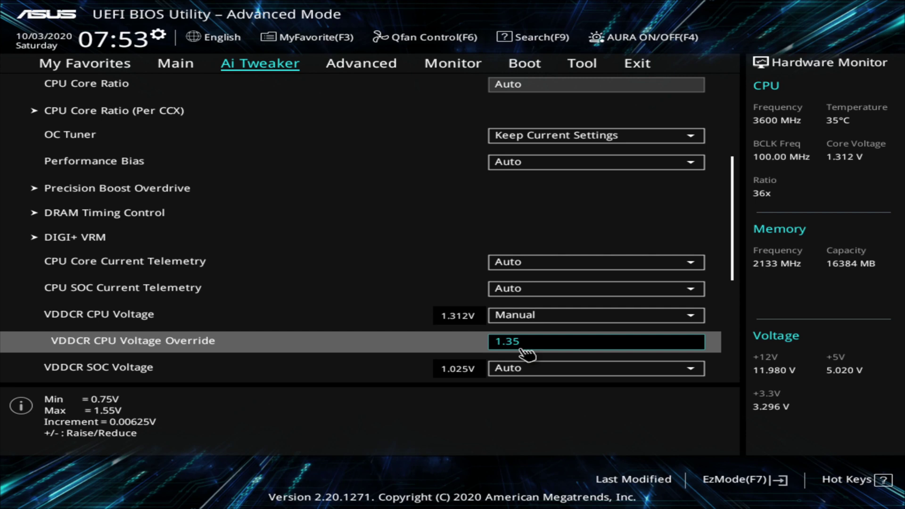
type(".35")
key("Return")
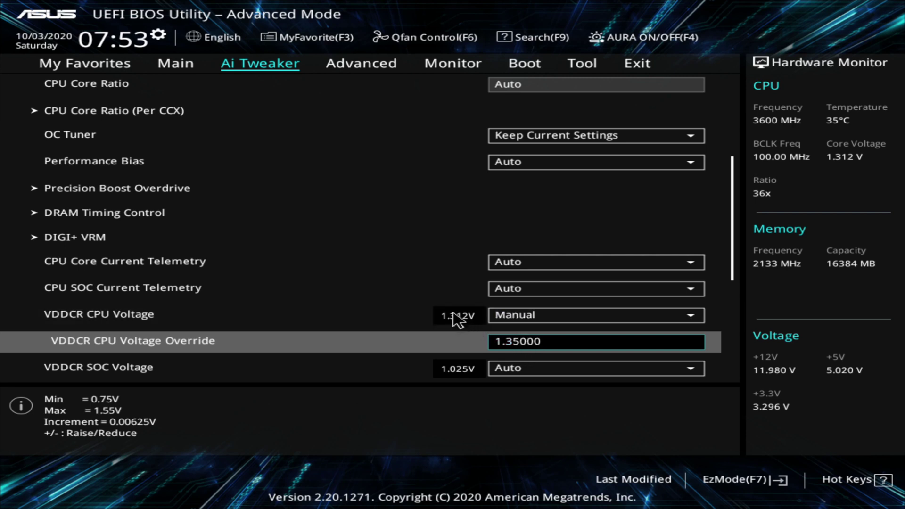
key("Up")
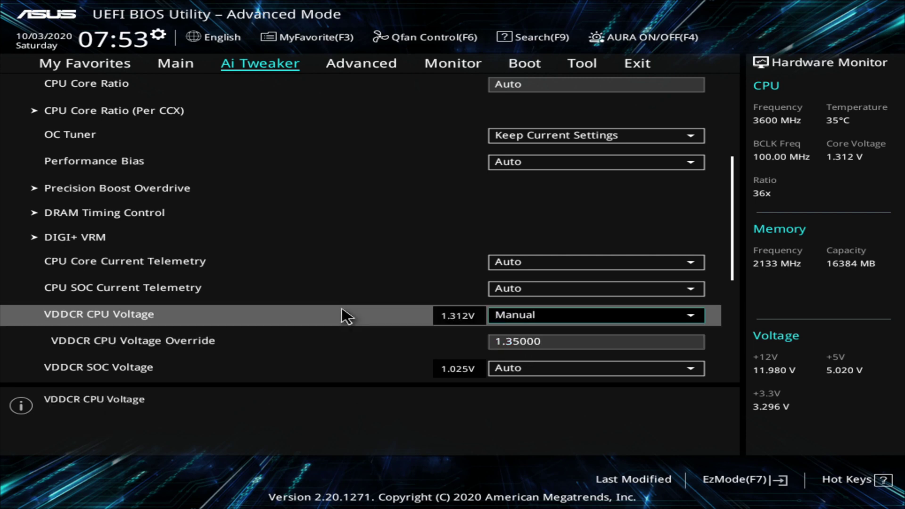
key("Up")
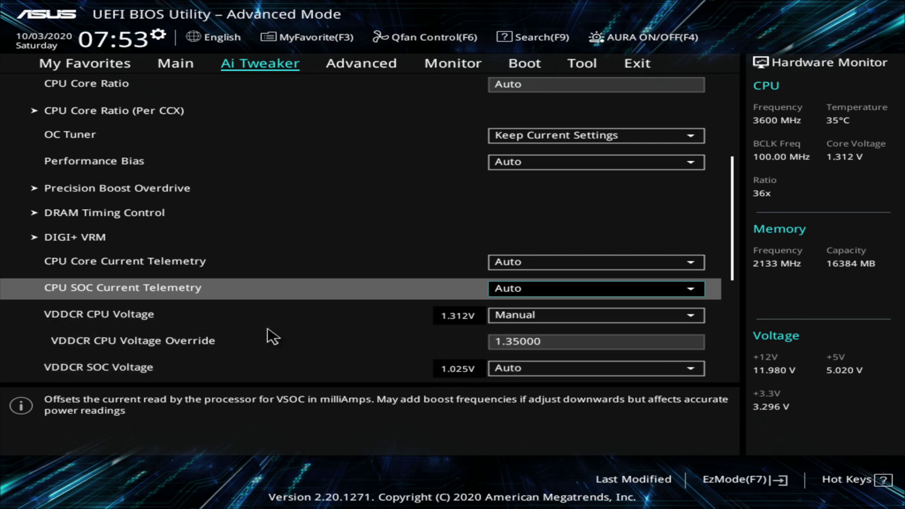
Step: Enter a CPU Core Ratio of 40.00, then change it to 41.00
scroll(355, 271, "up", 2)
key("Down")
key("Down")
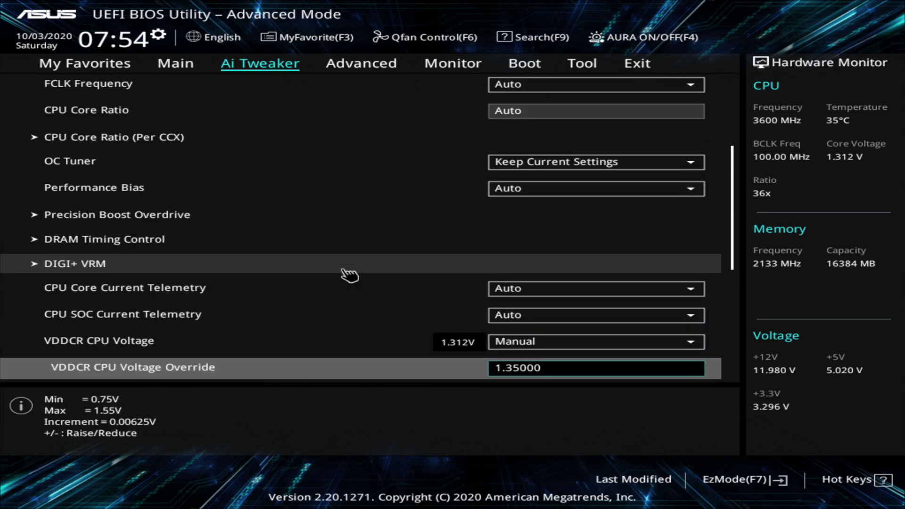
key("Down")
key("Down")
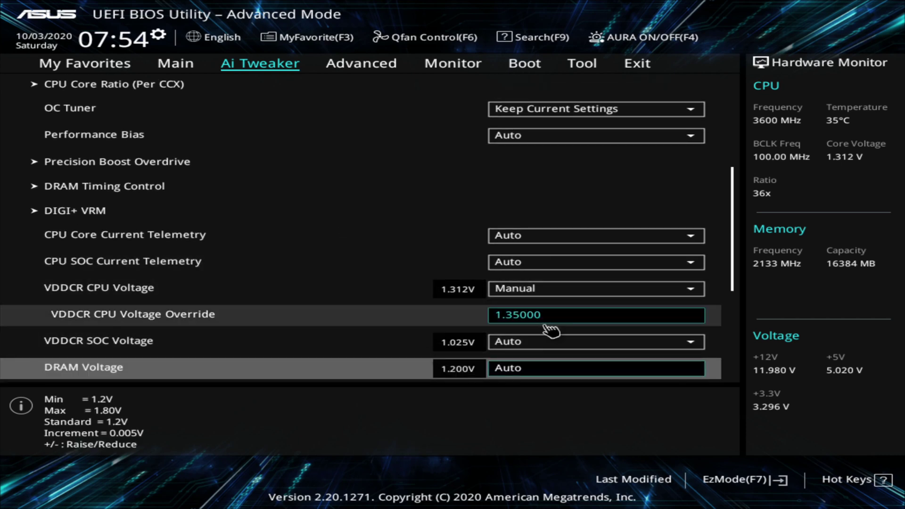
key("Up")
key("Up")
key("Up")
key("Up")
key("Up")
key("Up")
key("Up")
key("Up")
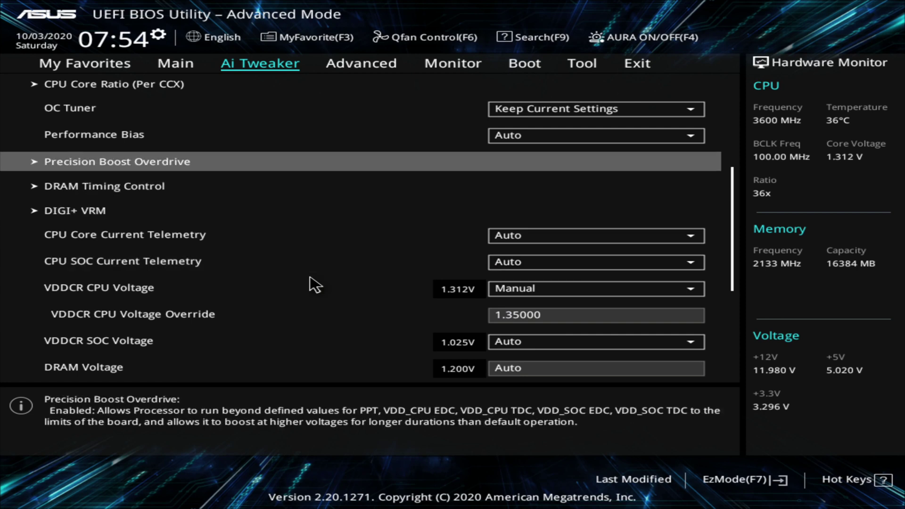
key("Up")
key("Up")
key("Up")
key("Up")
key("Up")
key("Up")
key("Up")
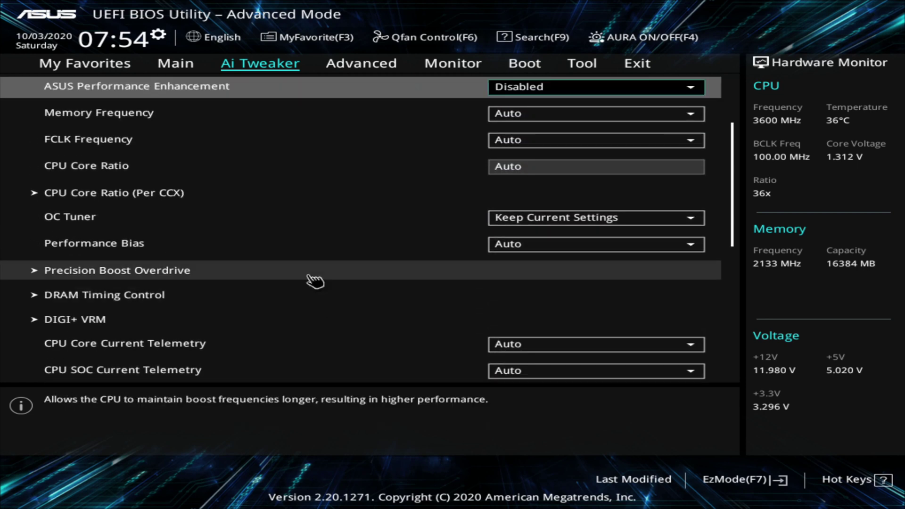
left_click(87, 170)
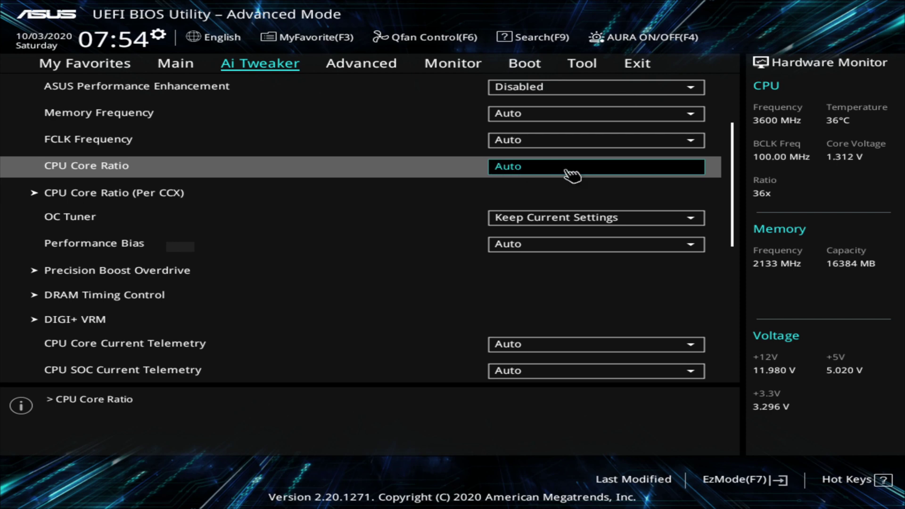
type("40.00")
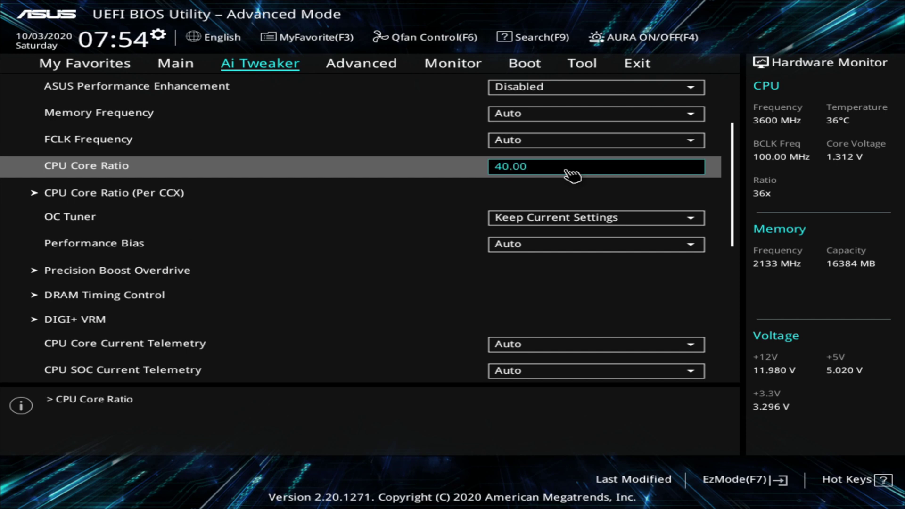
key("Return")
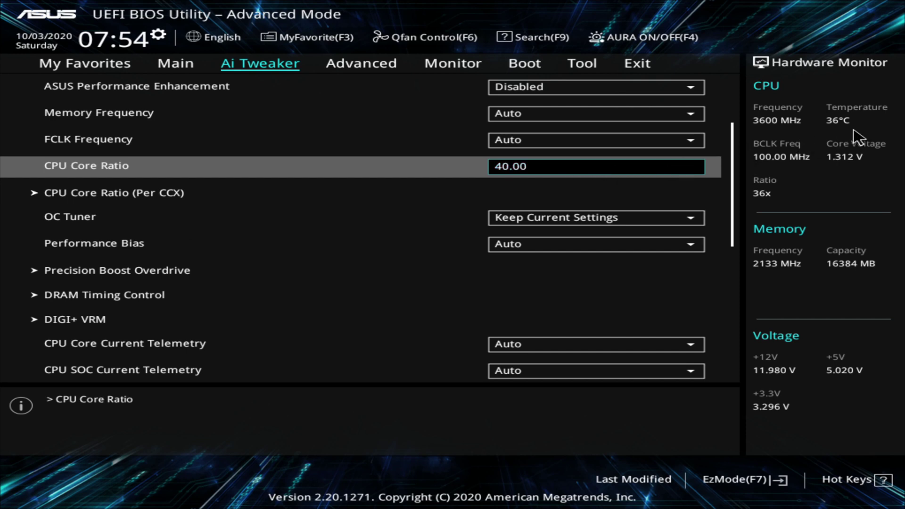
left_click(538, 169)
type("41.00")
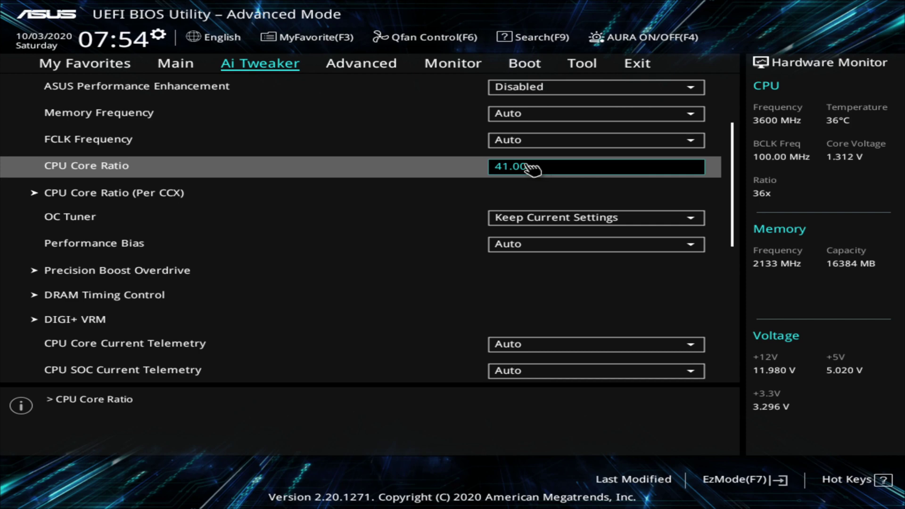
Step: Bring up the Save & reset confirmation with F10 to review the four CPU changes
key("F10")
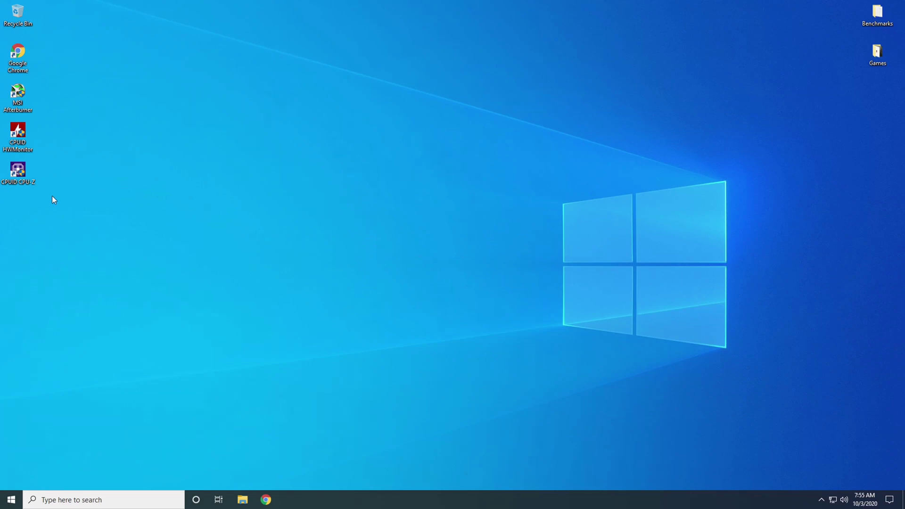
Step: Launch CPU-Z and HWMonitor with admin rights and arrange them side by side to verify 4099 MHz, x41.0, and 1.344 V
double_click(27, 174)
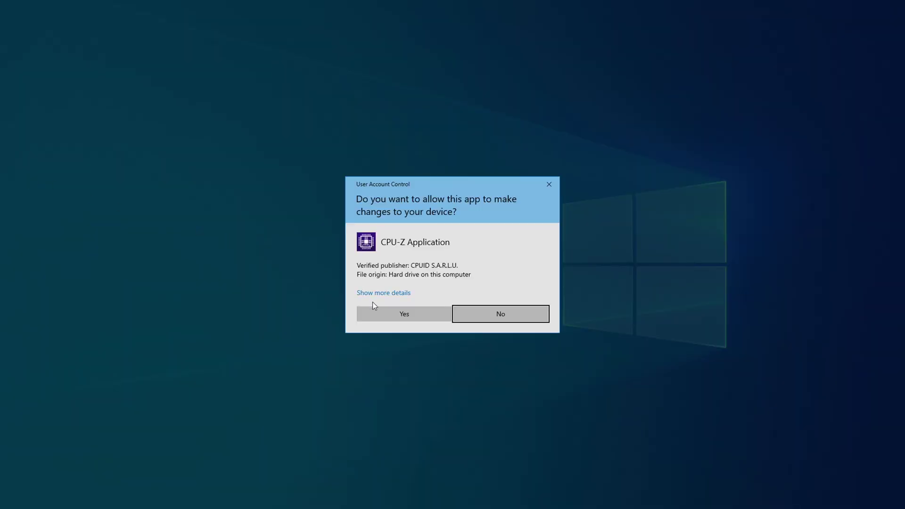
left_click(377, 315)
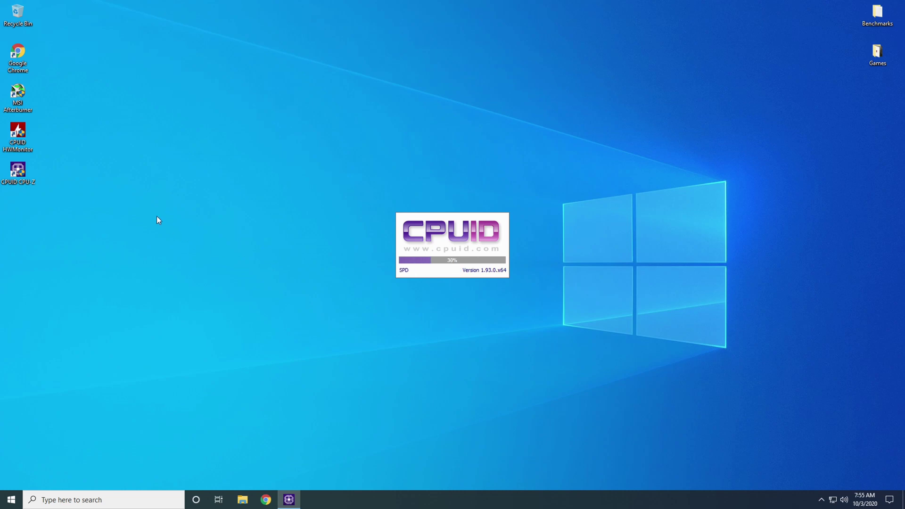
double_click(13, 137)
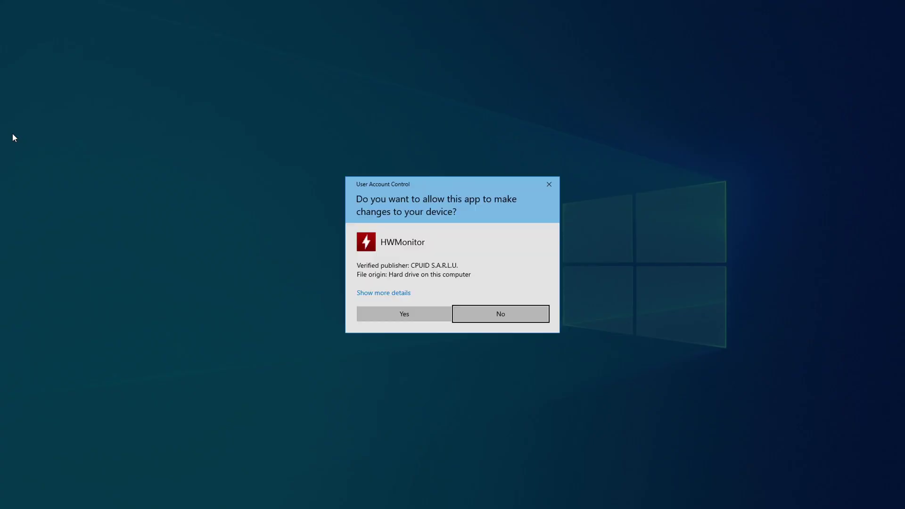
left_click(369, 312)
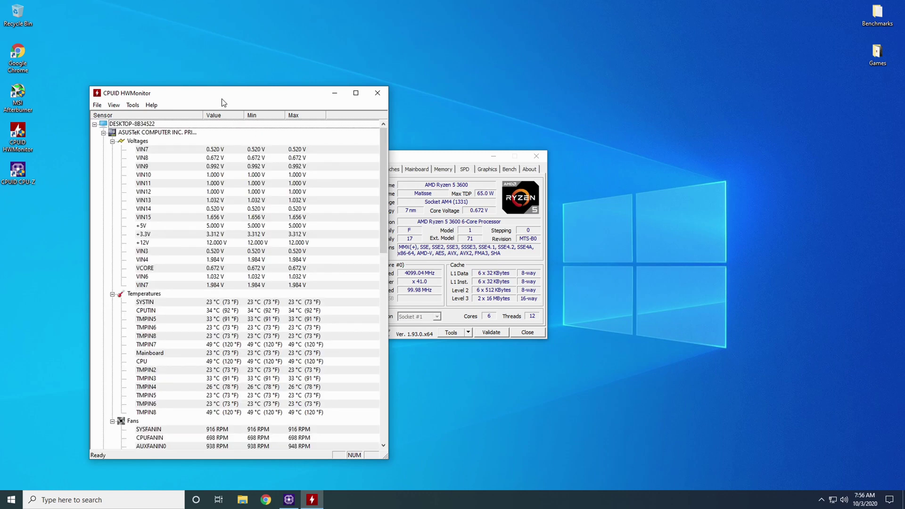
left_click_drag(219, 98, 712, 91)
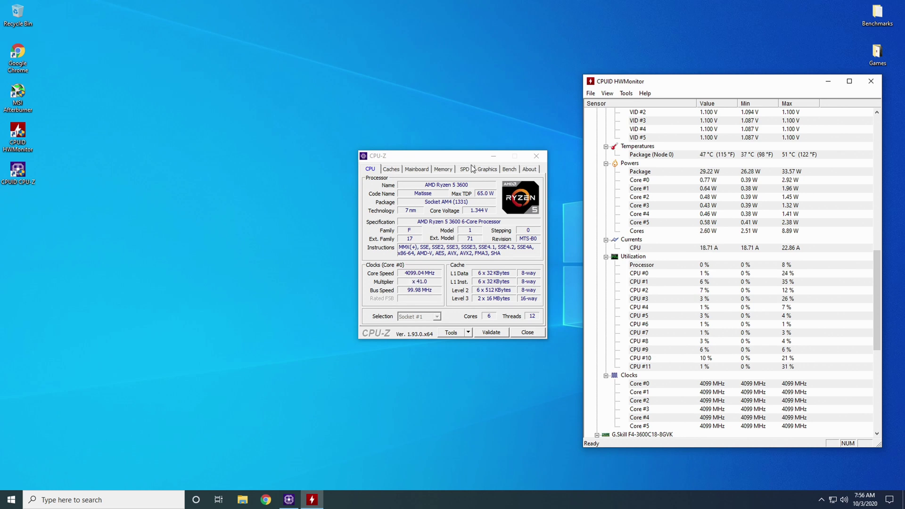
left_click_drag(442, 157, 484, 161)
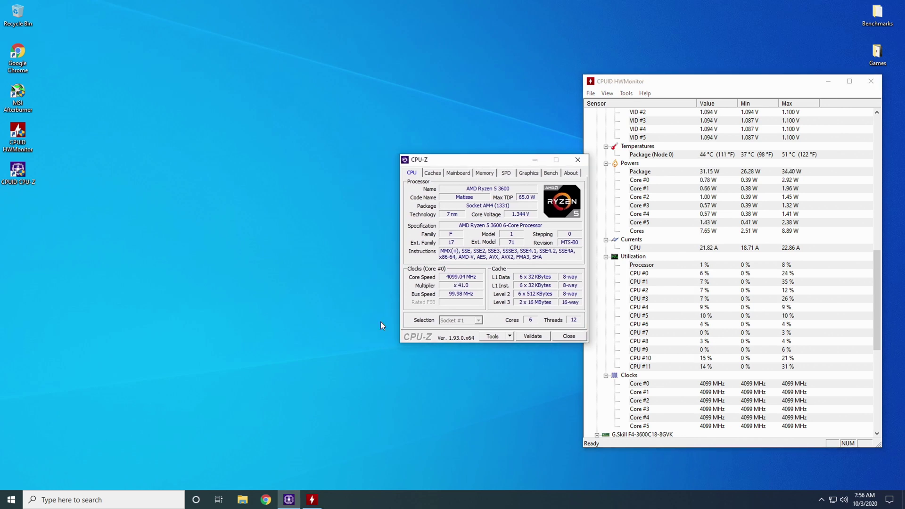
Step: Start CINEBENCH Windows 64 Bit from the Downloads\CINEBENCH_R15 folder
left_click(242, 501)
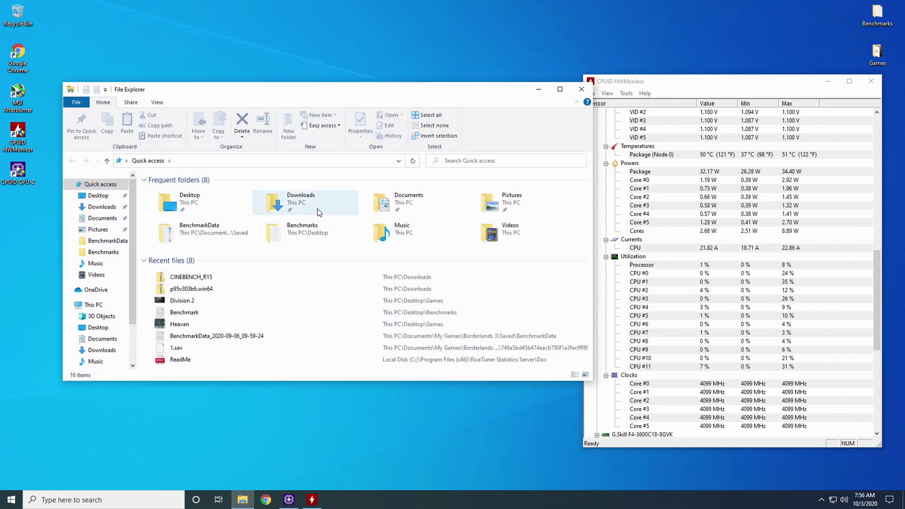
double_click(318, 212)
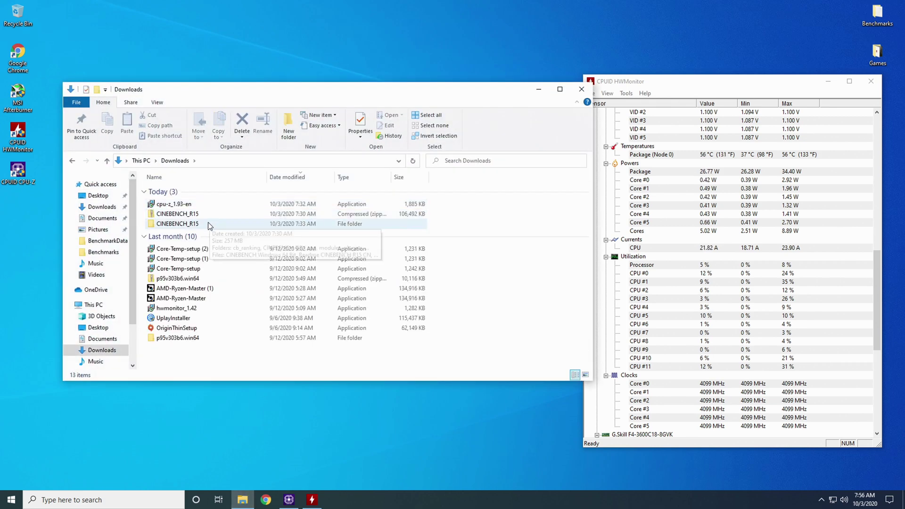
double_click(209, 225)
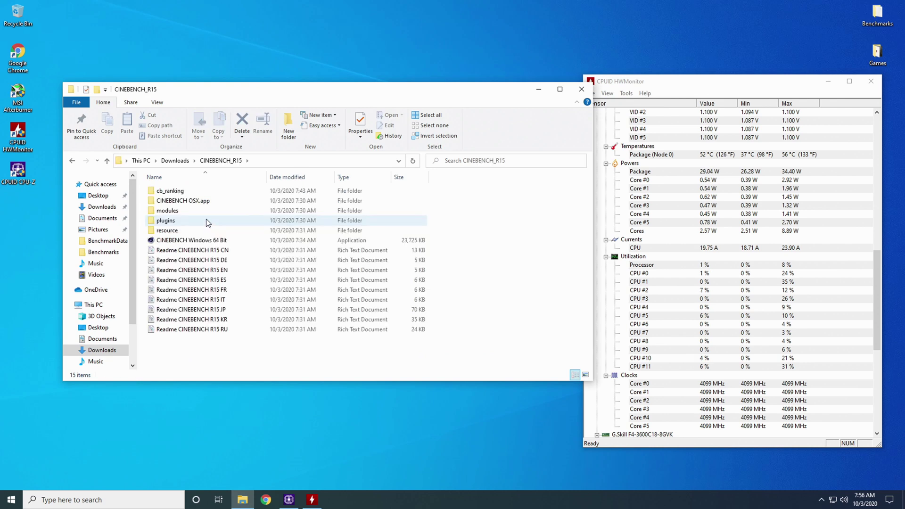
double_click(209, 240)
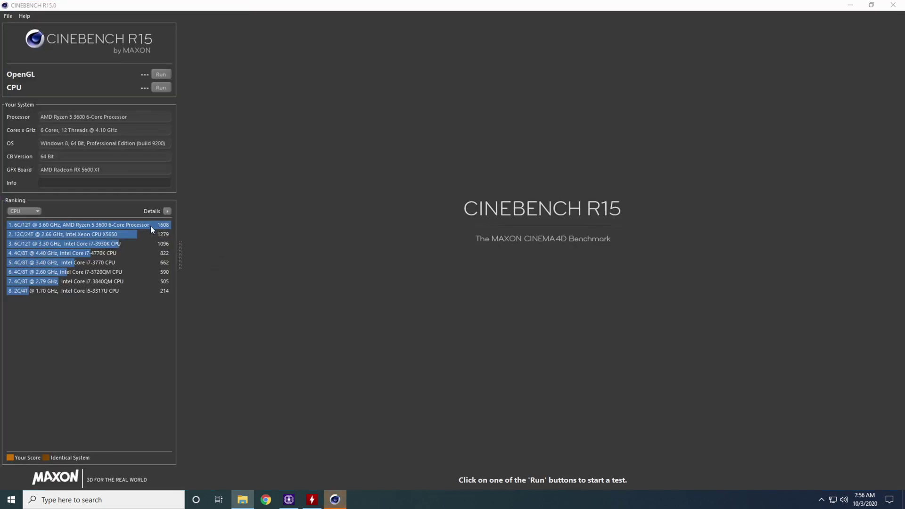
mouse_move(155, 227)
Step: Run the Cinebench R15 CPU test, which scores 1601 cb at 4.10 GHz
left_click(166, 87)
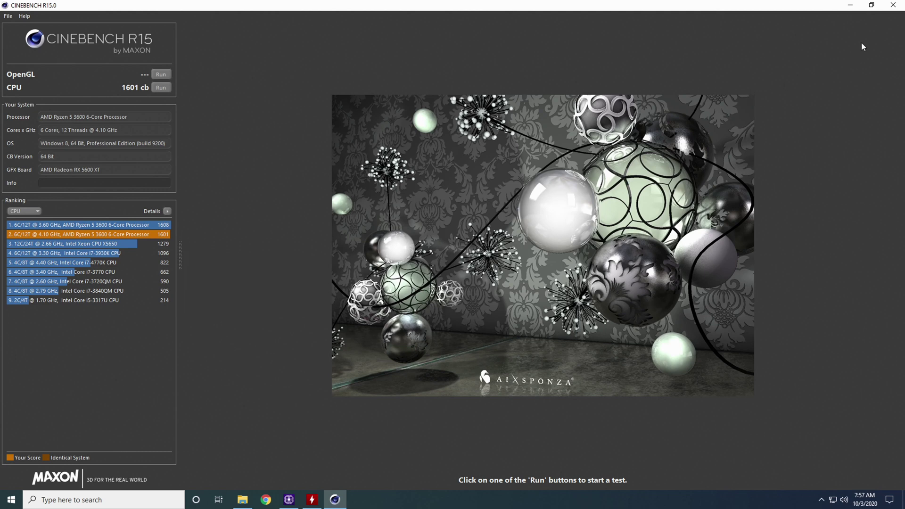
Step: Exit Cinebench R15, saving the benchmark score when asked
left_click(894, 5)
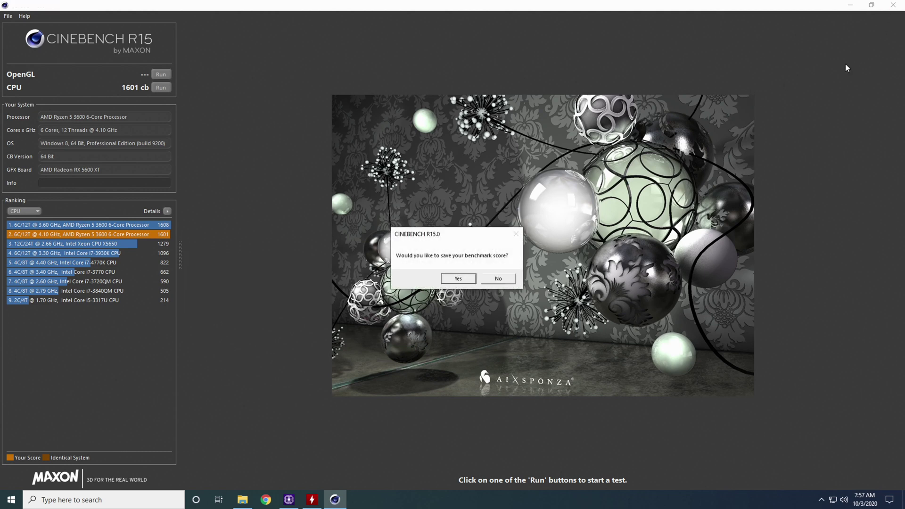
left_click(451, 280)
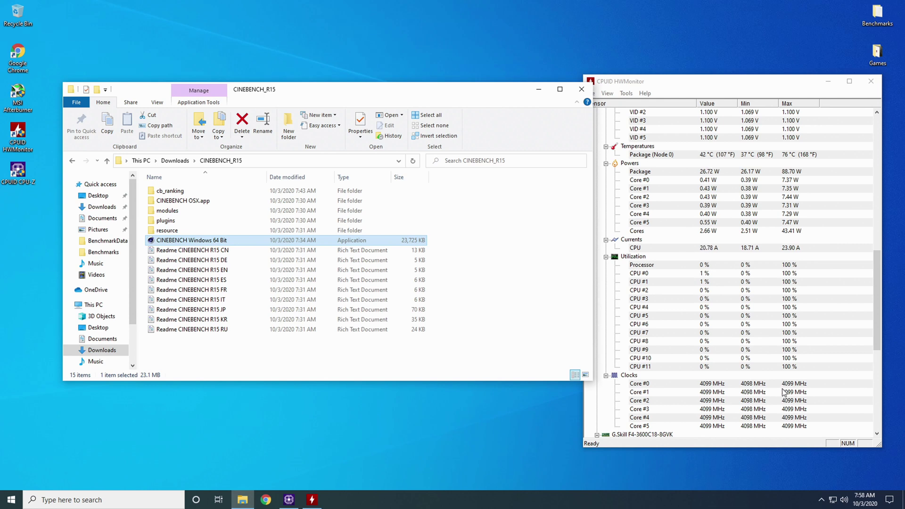
scroll(693, 316, "down", 6)
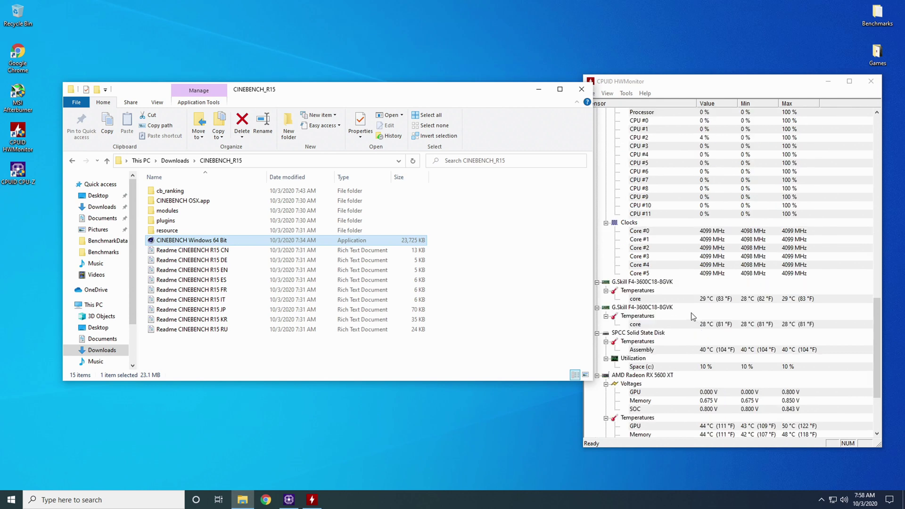
scroll(696, 311, "up", 5)
scroll(697, 309, "up", 12)
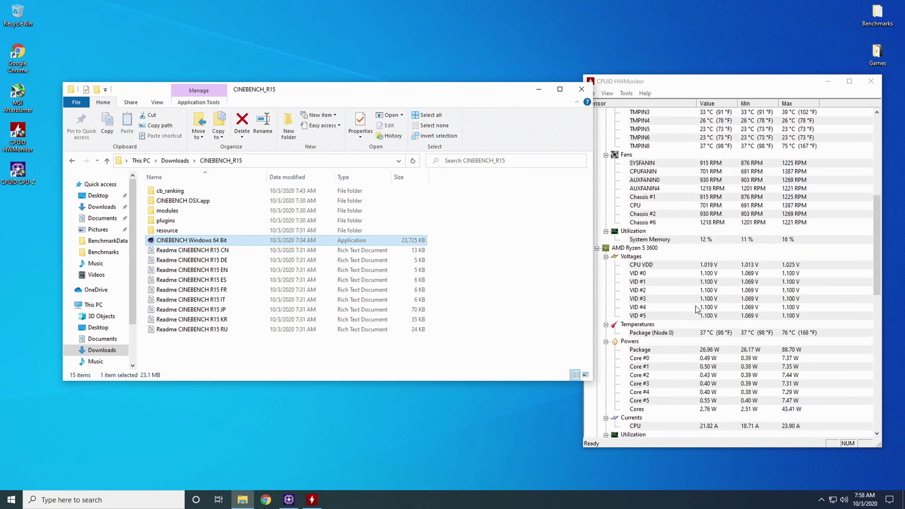
scroll(697, 309, "up", 3)
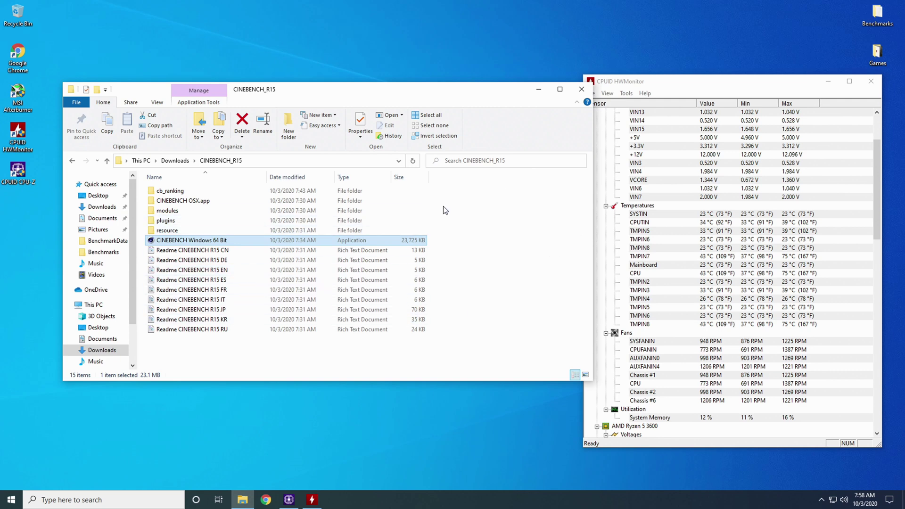
Step: Close the File Explorer window
left_click(582, 89)
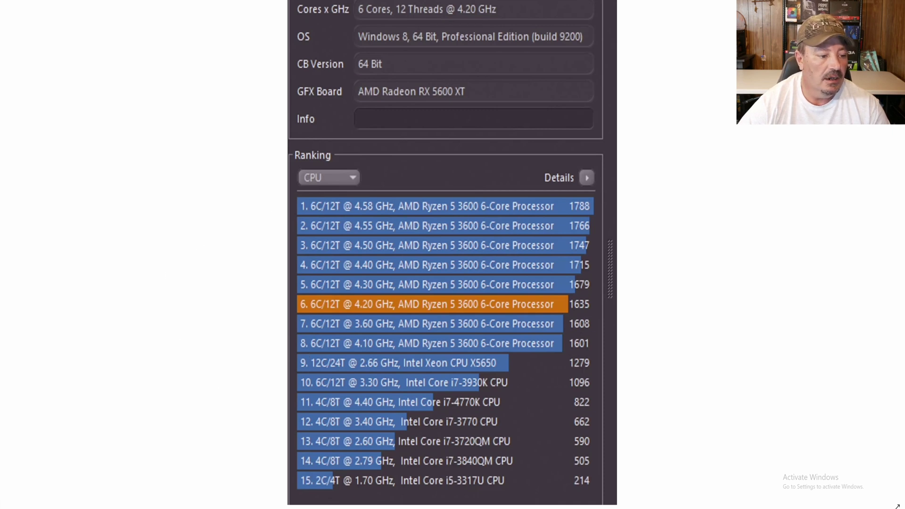
Step: Show the 4.20 GHz run's HWMonitor screenshot in Photos and zoom in on its 102 °C peak
mouse_move(234, 508)
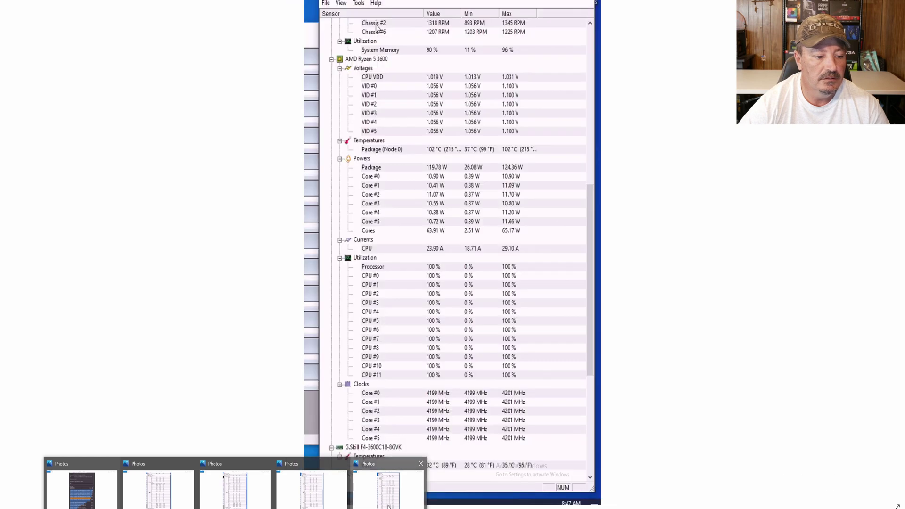
left_click(234, 490)
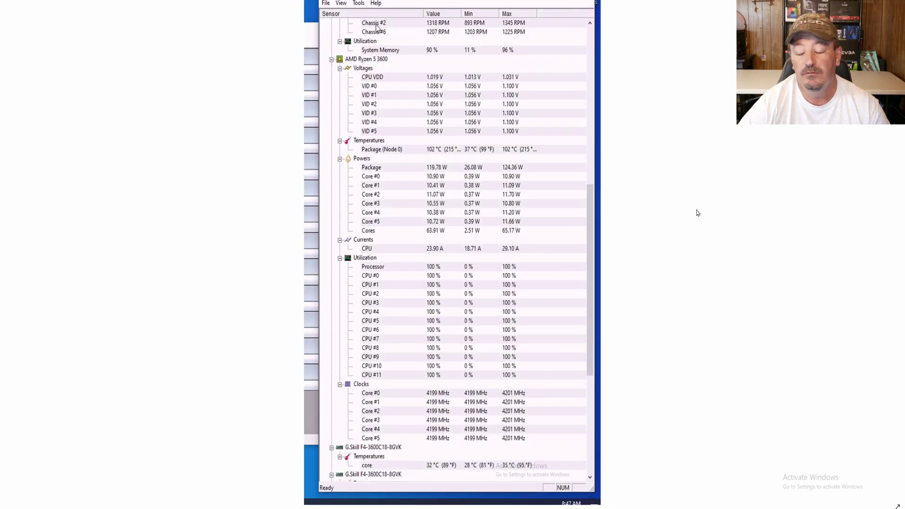
scroll(721, 198, "up", 1)
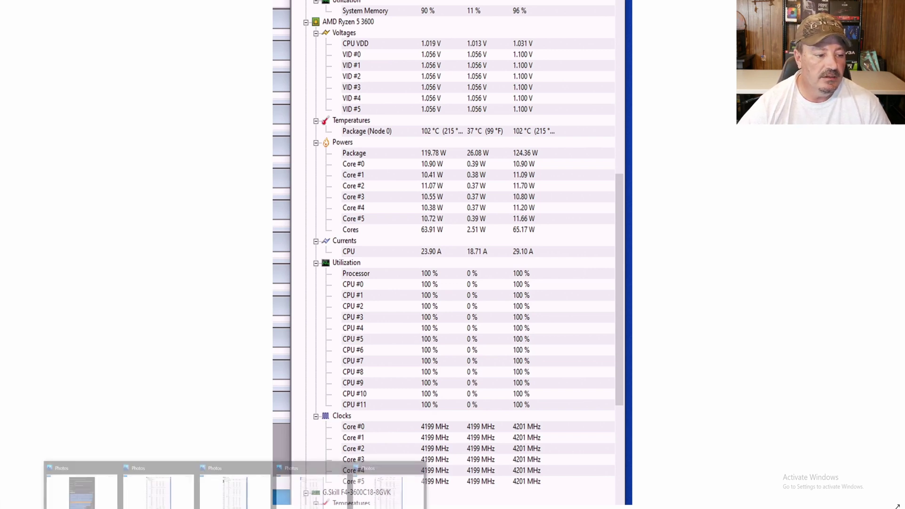
left_click(182, 494)
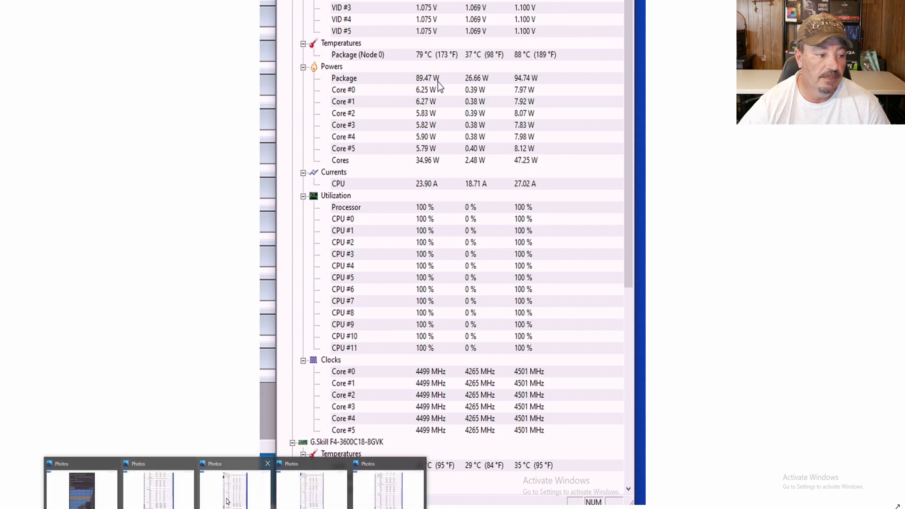
left_click(228, 501)
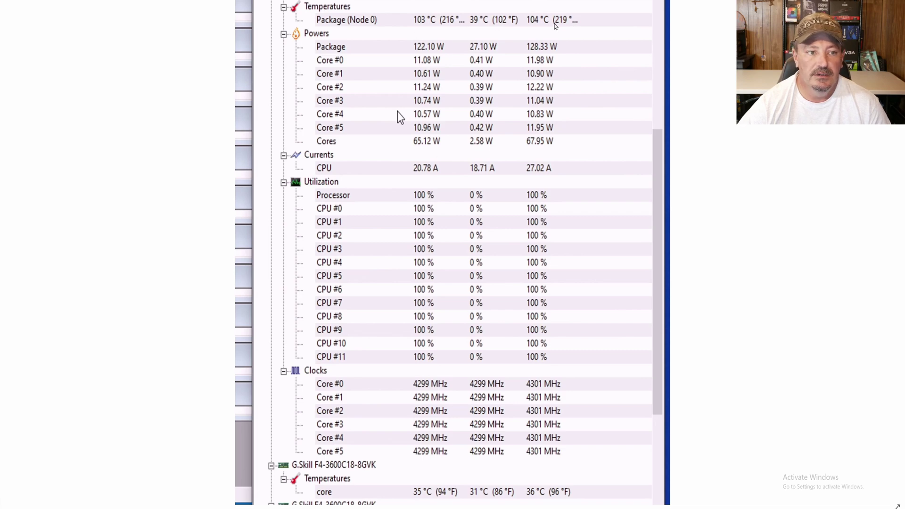
mouse_move(283, 506)
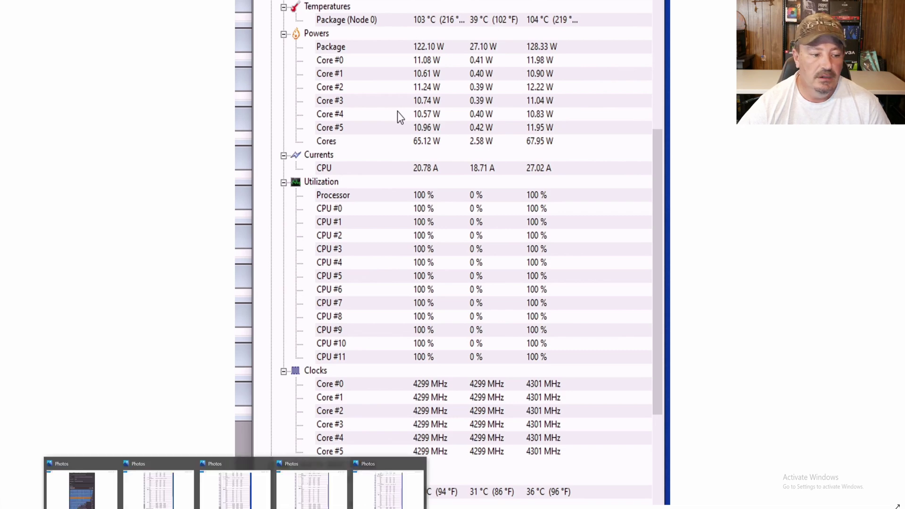
left_click(378, 499)
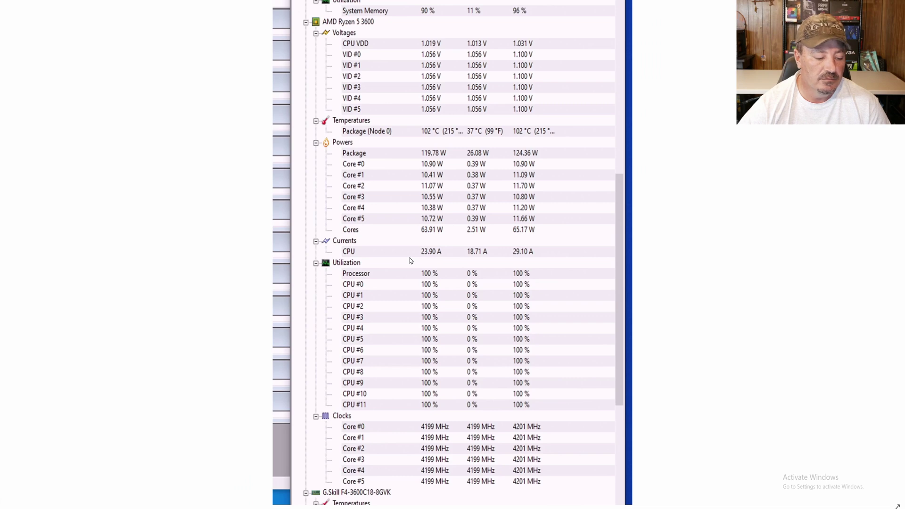